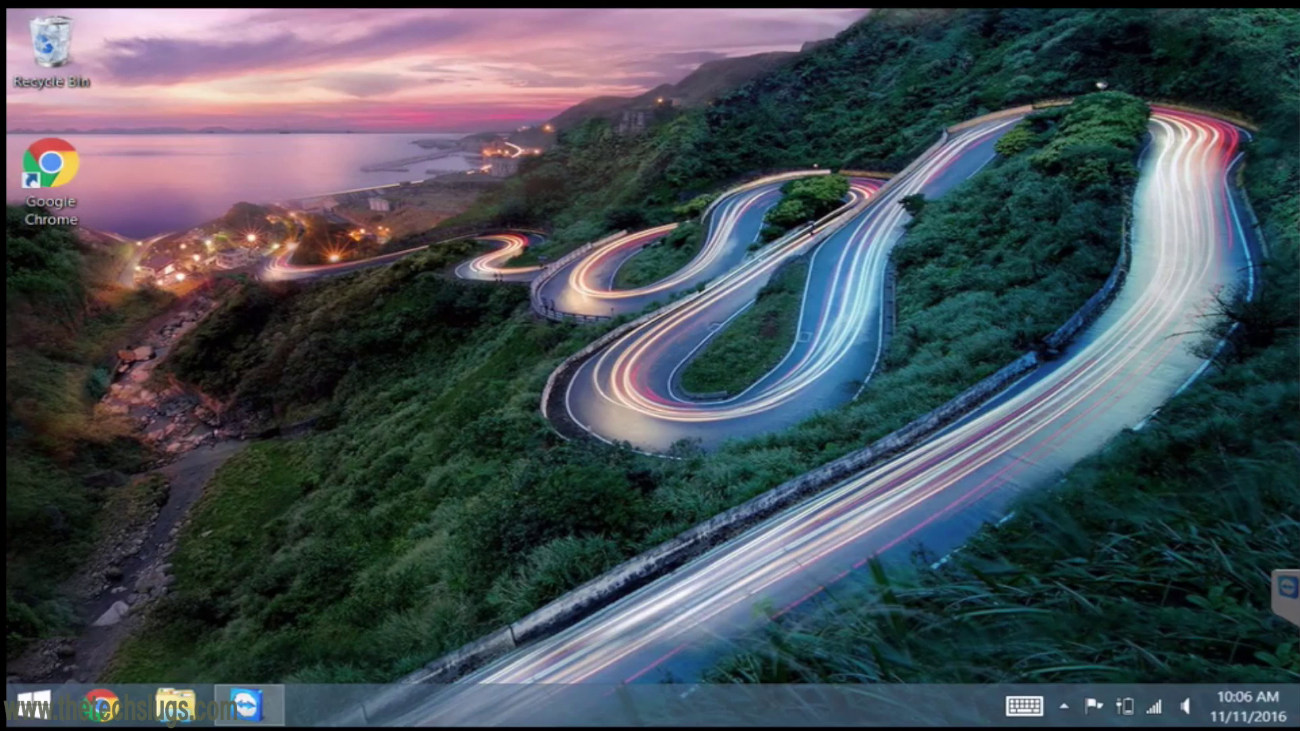
- Reach Power Options through Control Panel's Display page, with the Balanced plan shown
click(1283, 589)
key(super+c)
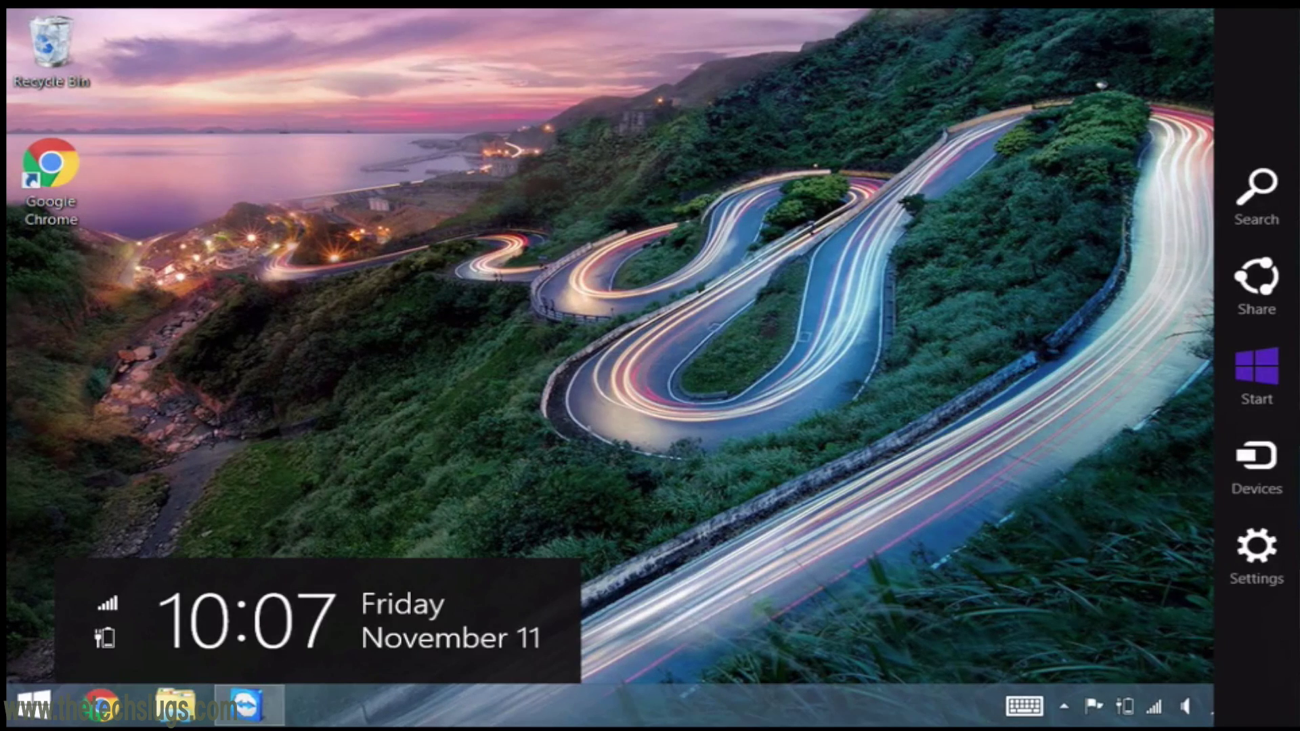
click(1282, 552)
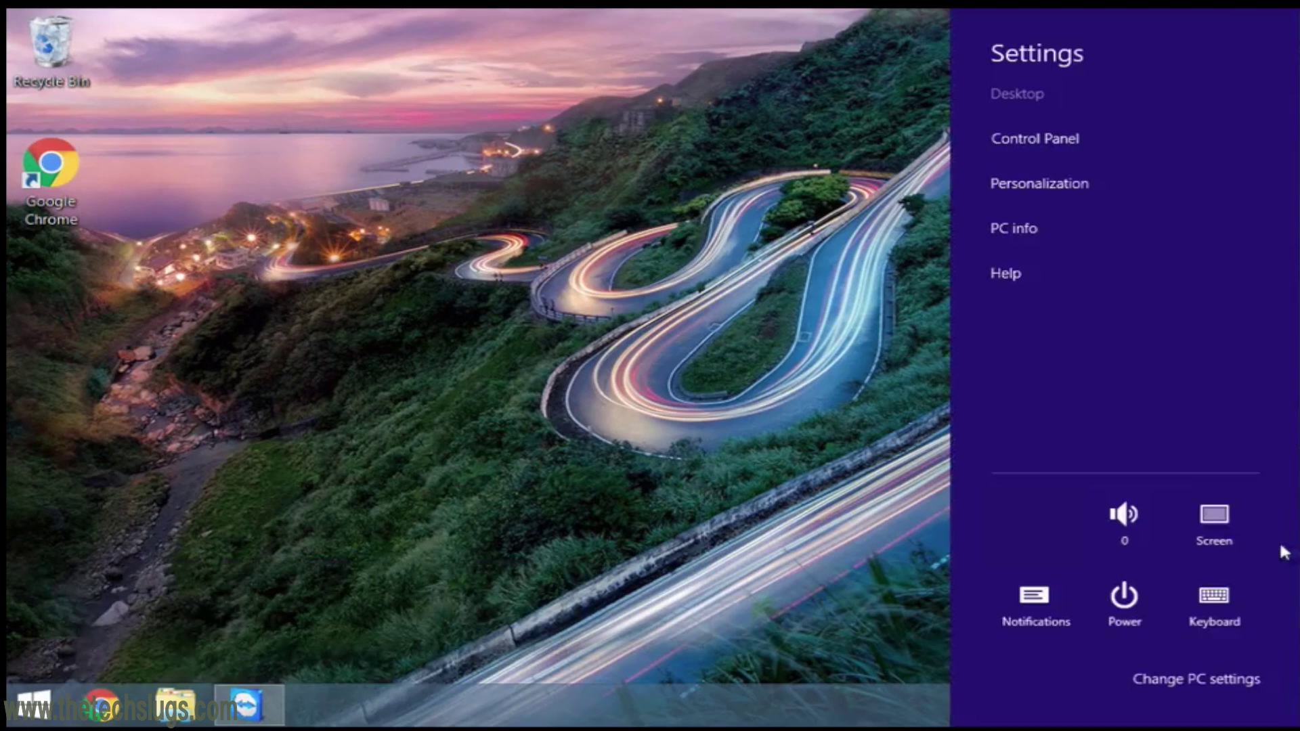
click(1025, 138)
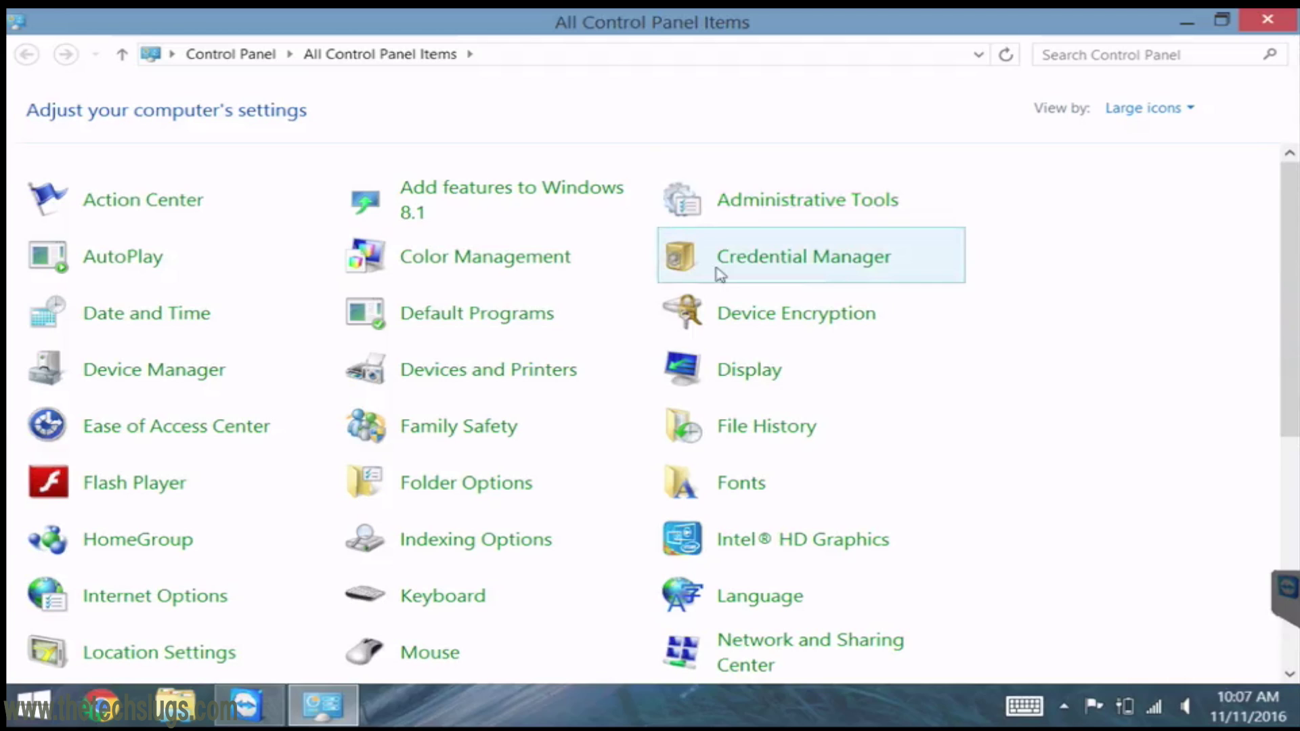
click(773, 368)
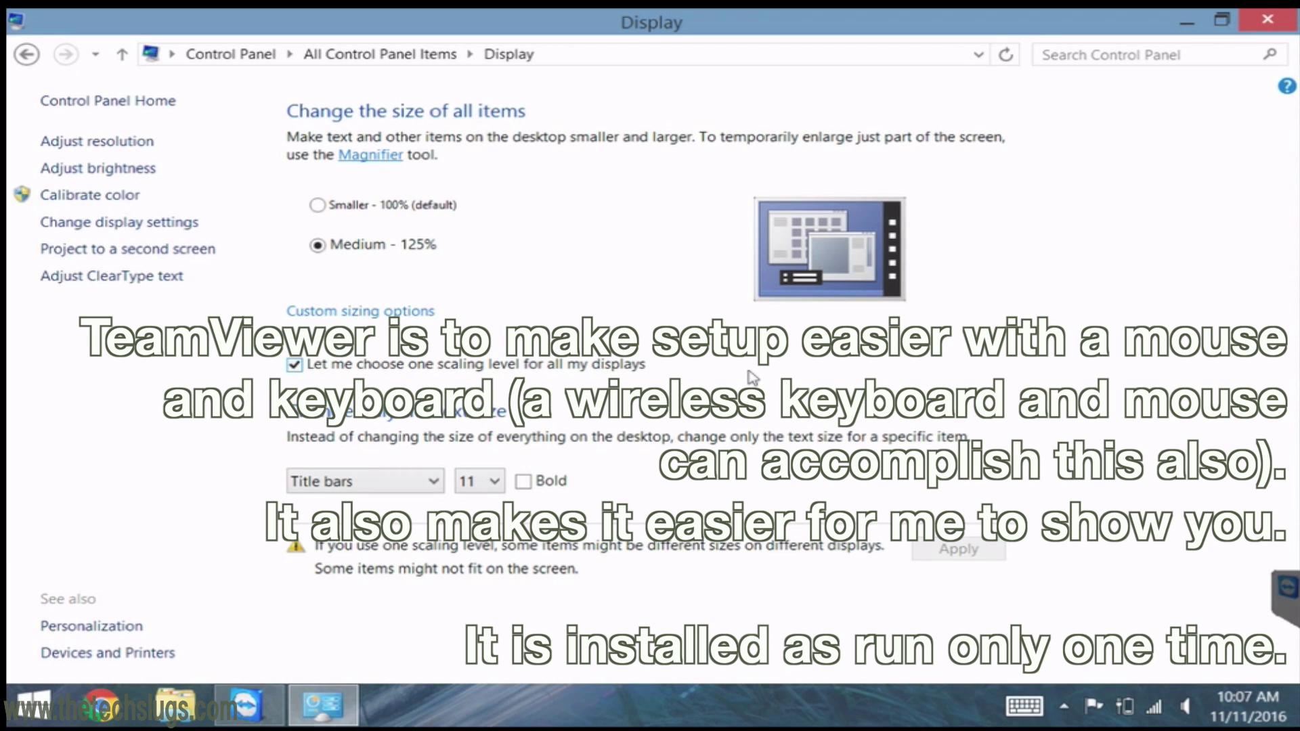
click(98, 168)
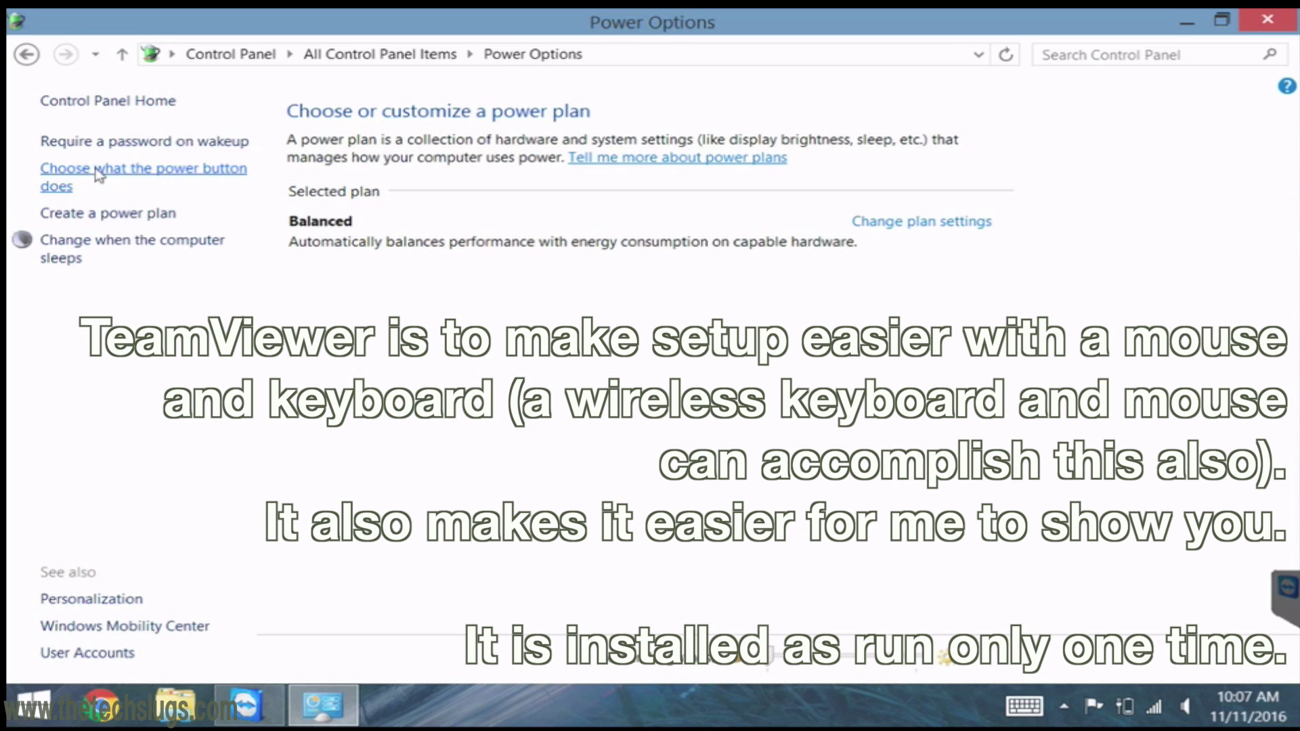
- Raise the Balanced plan's plugged-in brightness to about half and save it
click(874, 221)
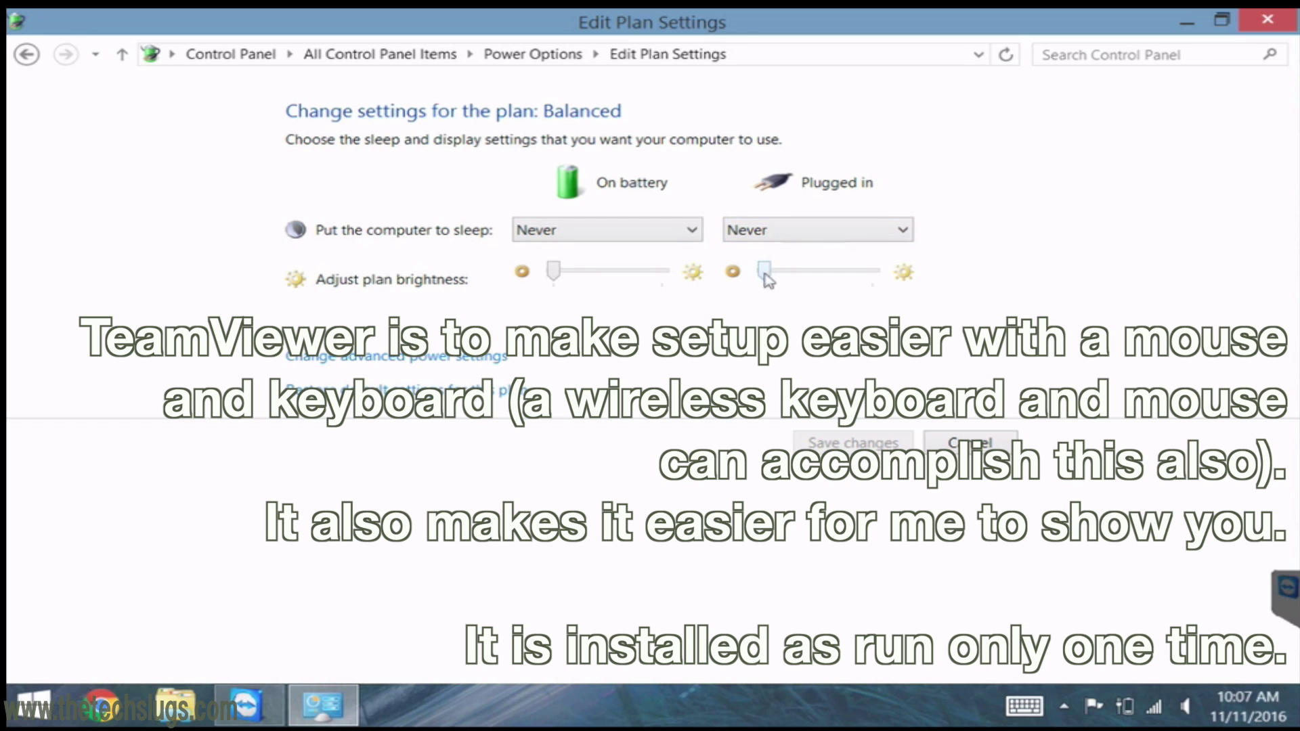
click(1117, 706)
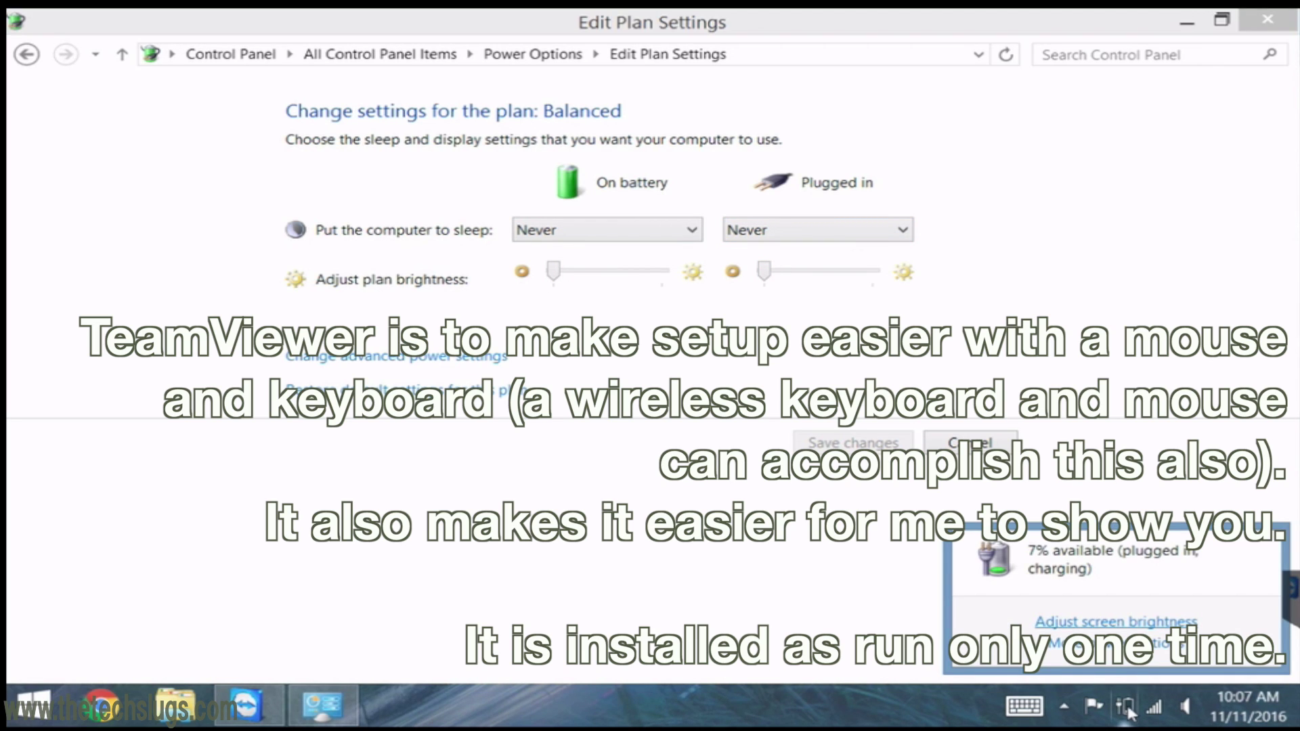
click(1127, 709)
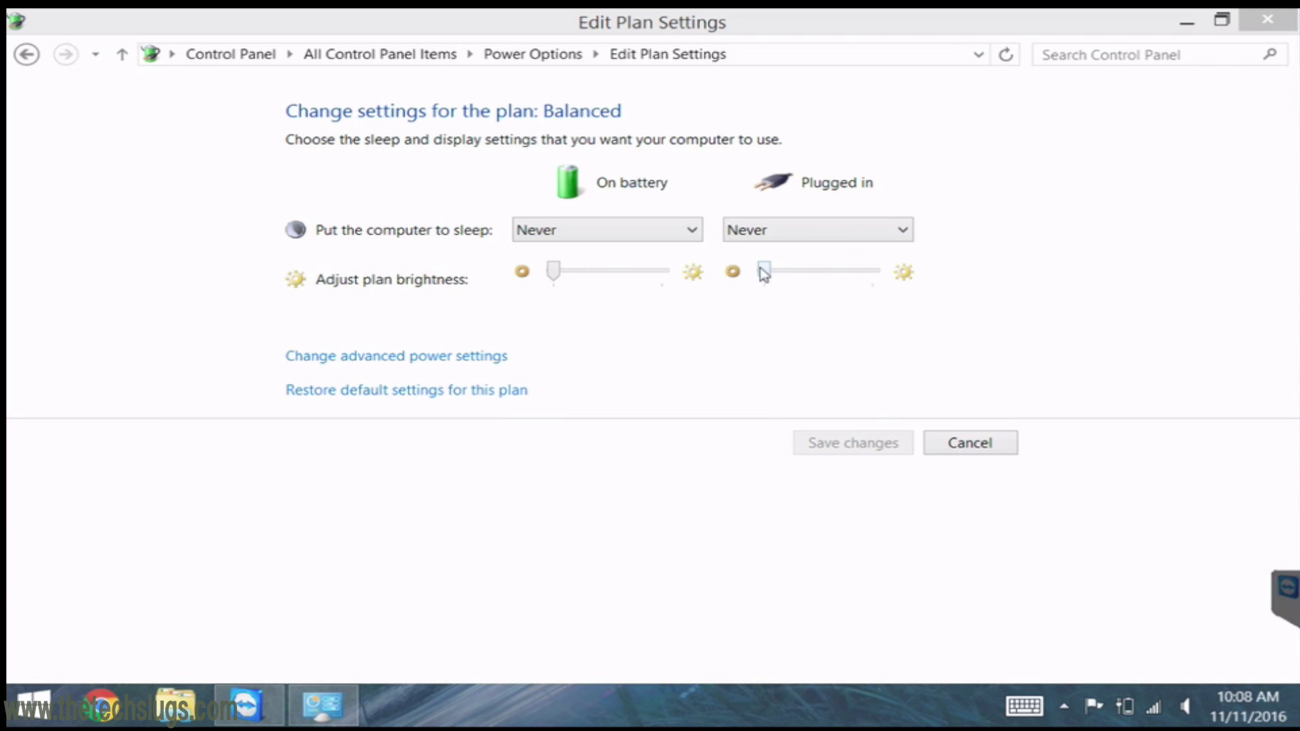
drag(764, 272, 816, 280)
click(840, 448)
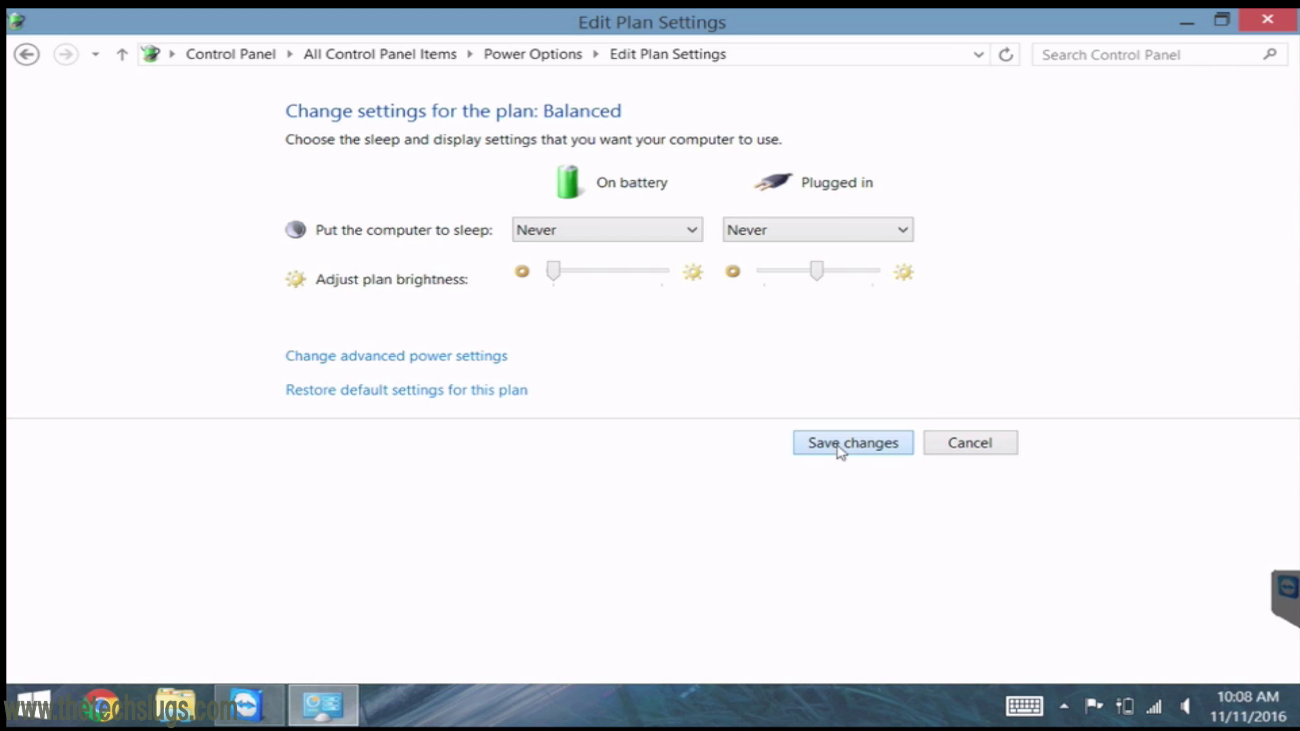
- Check the battery charge, then lower plugged-in brightness to its minimum and save
click(1128, 704)
click(1128, 705)
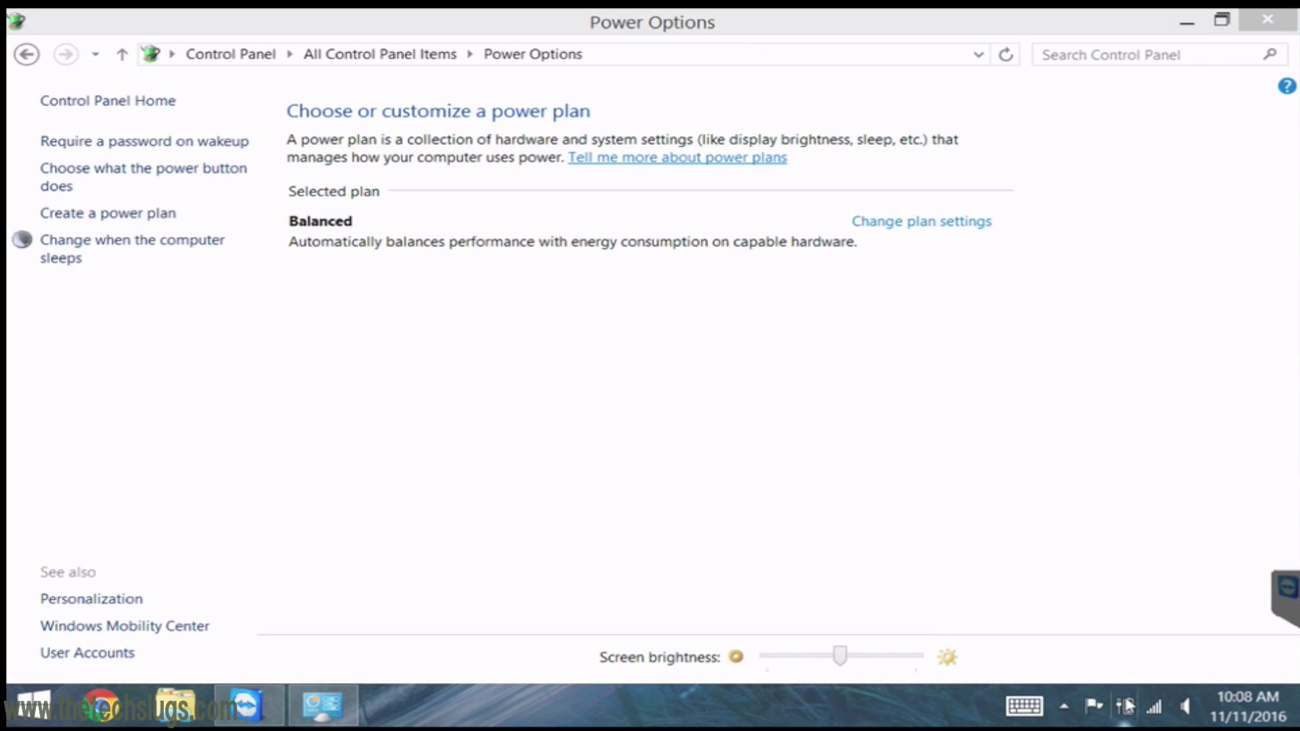
click(1128, 705)
click(1128, 705)
click(1126, 711)
click(1123, 712)
click(894, 224)
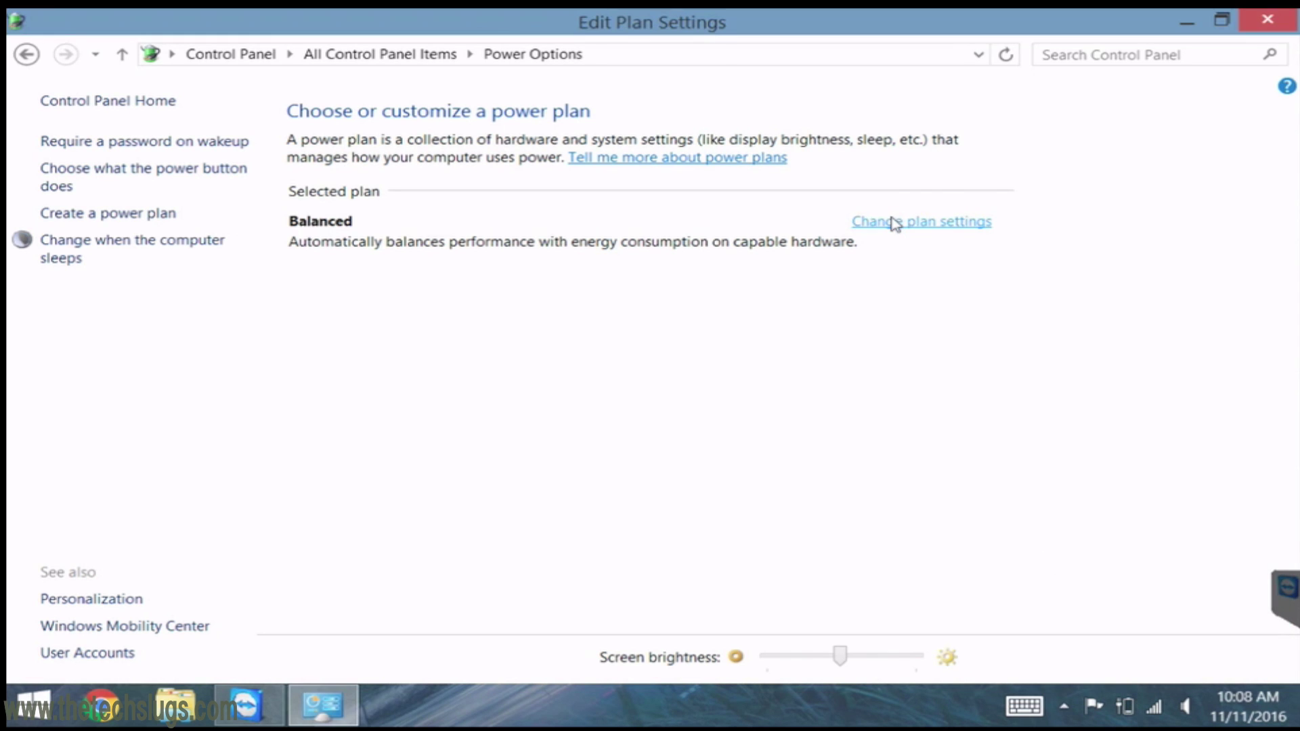
drag(827, 280, 761, 272)
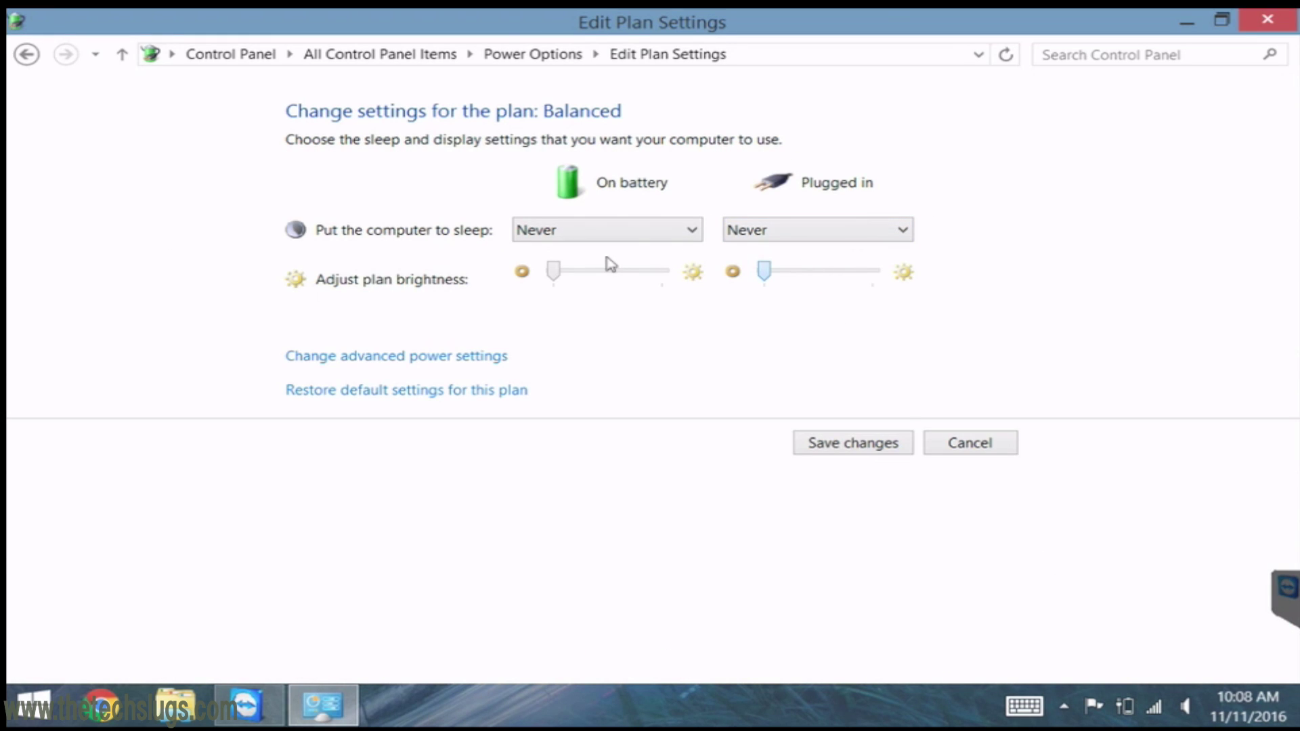
click(852, 446)
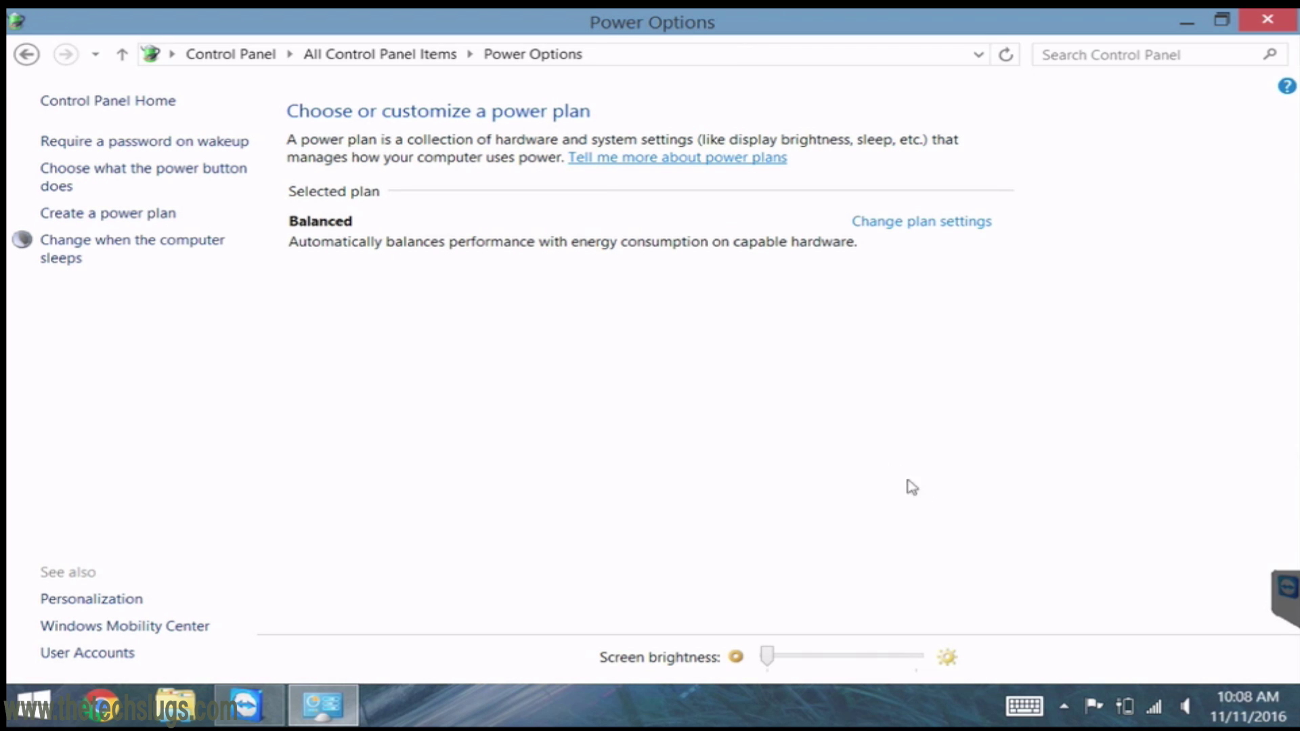
- Set plugged-in brightness slightly above minimum, save, and return to the plan overview
click(1125, 709)
click(1129, 710)
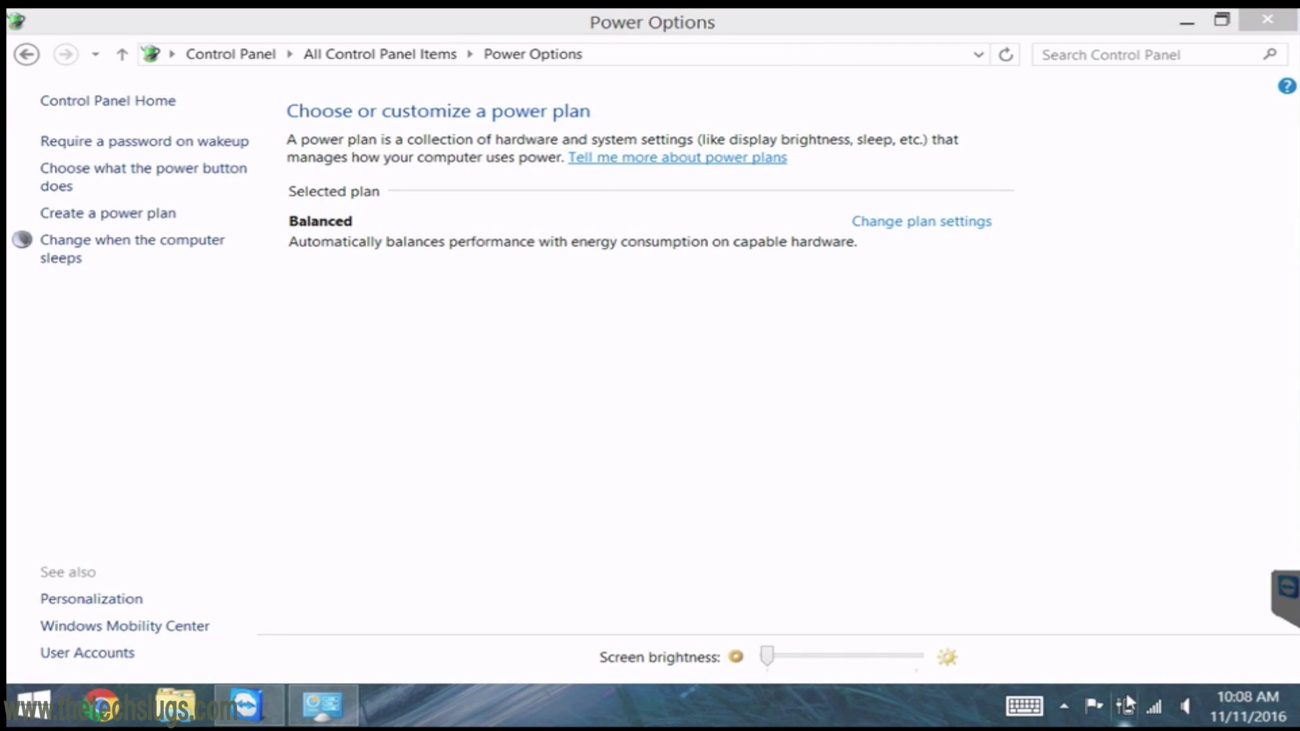
click(1128, 708)
click(1127, 711)
click(918, 222)
drag(763, 271, 790, 272)
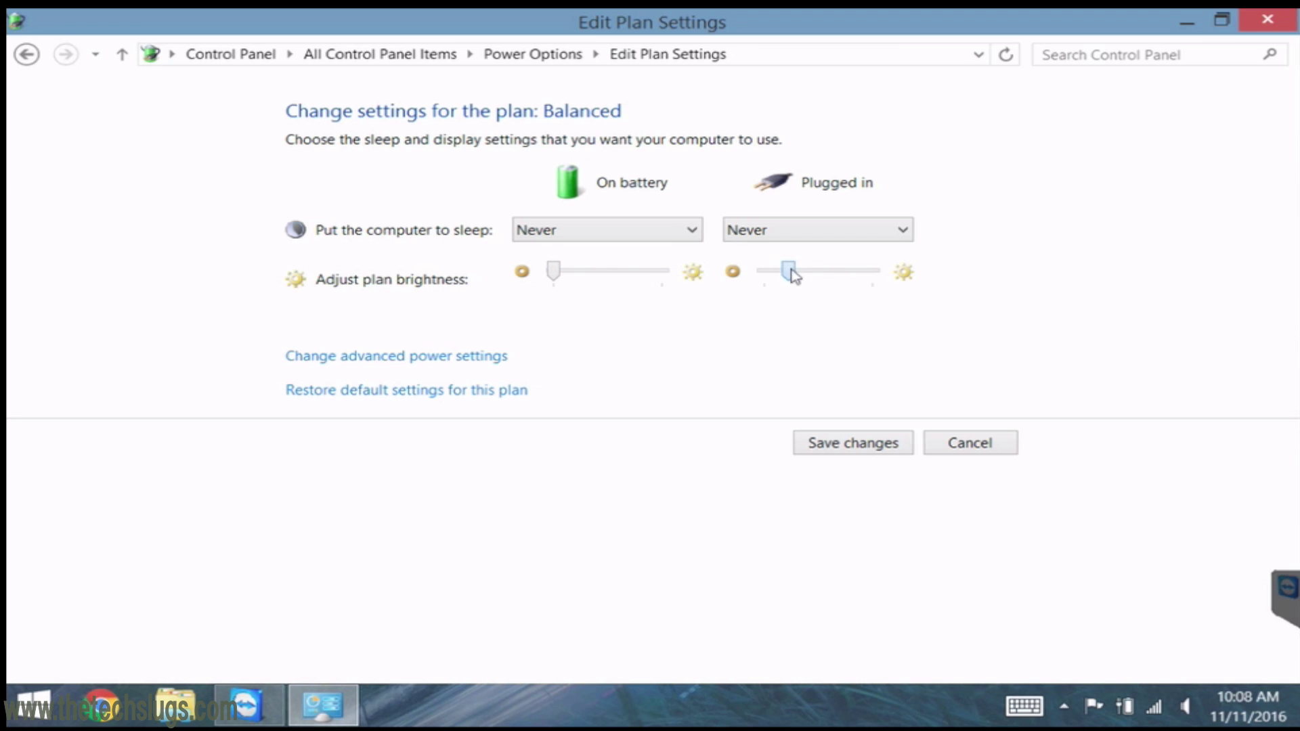
click(832, 441)
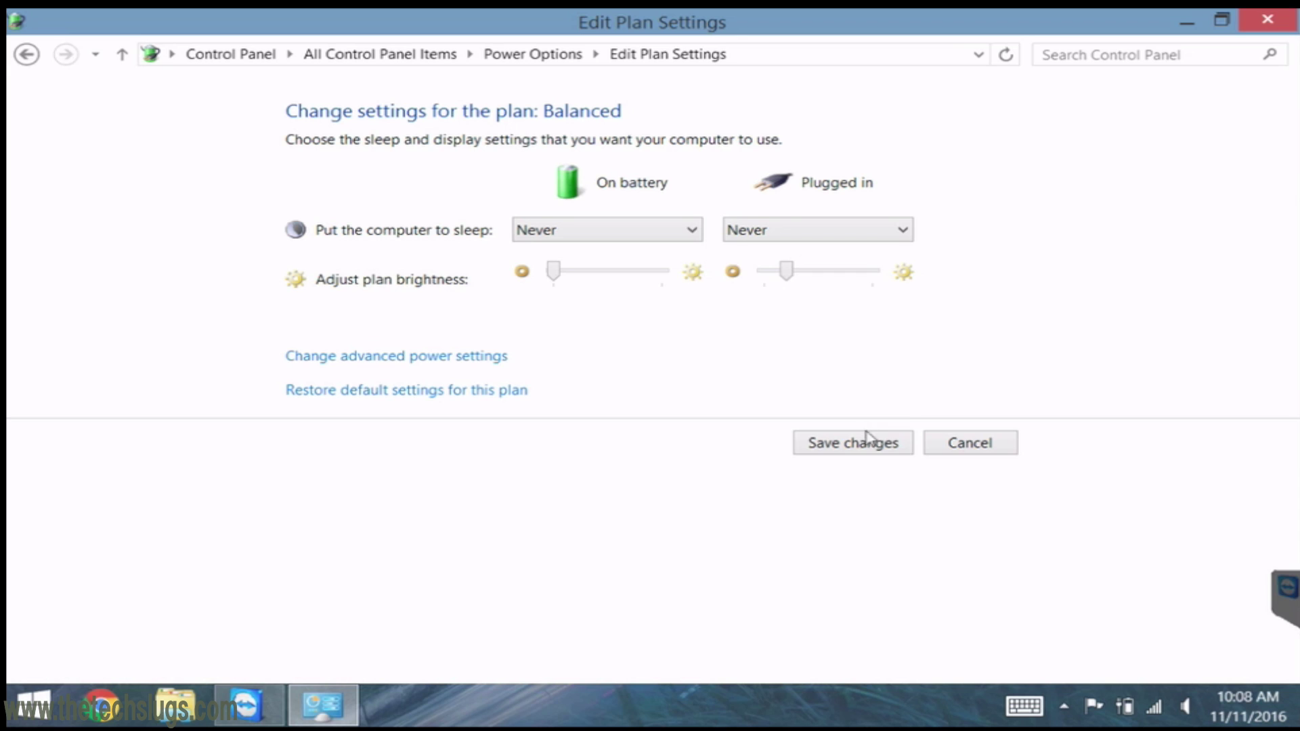
click(867, 440)
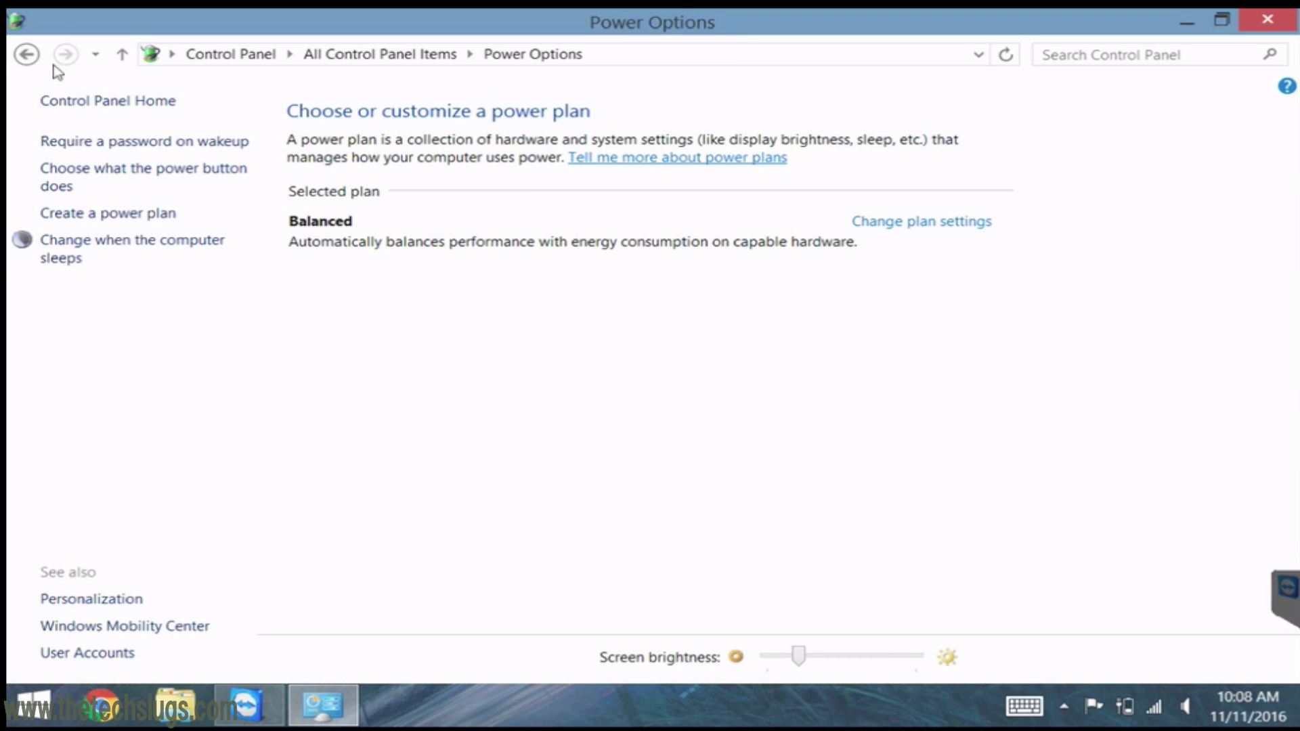
click(27, 55)
click(26, 55)
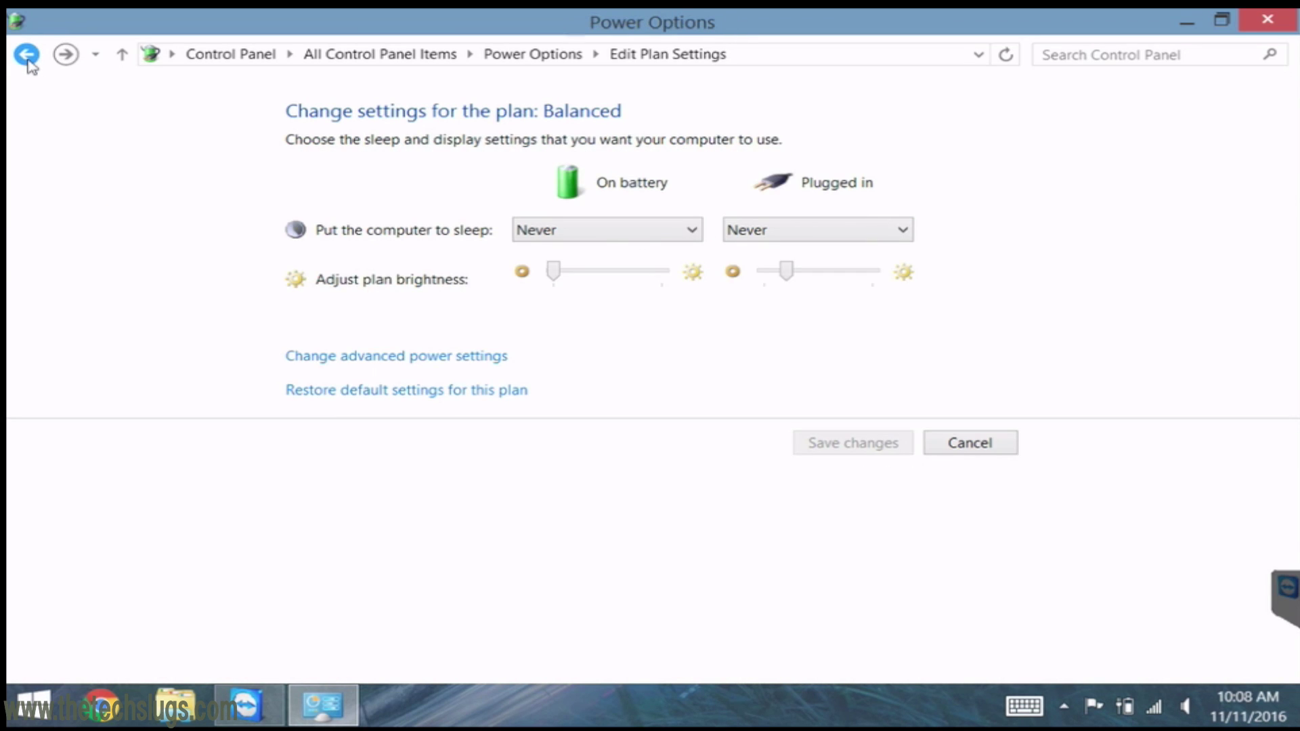
- Open Programs and Features from All Control Panel Items and uninstall Bonjour
click(397, 55)
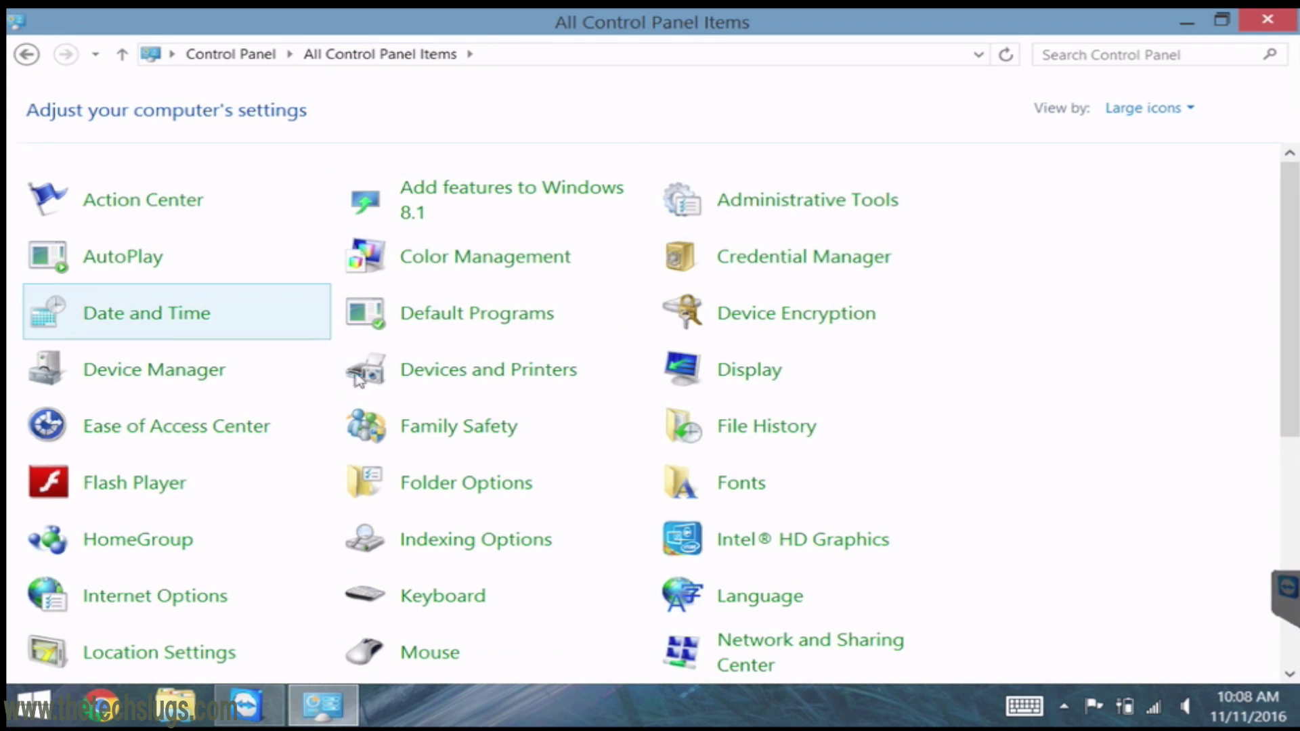
drag(1297, 271, 1285, 406)
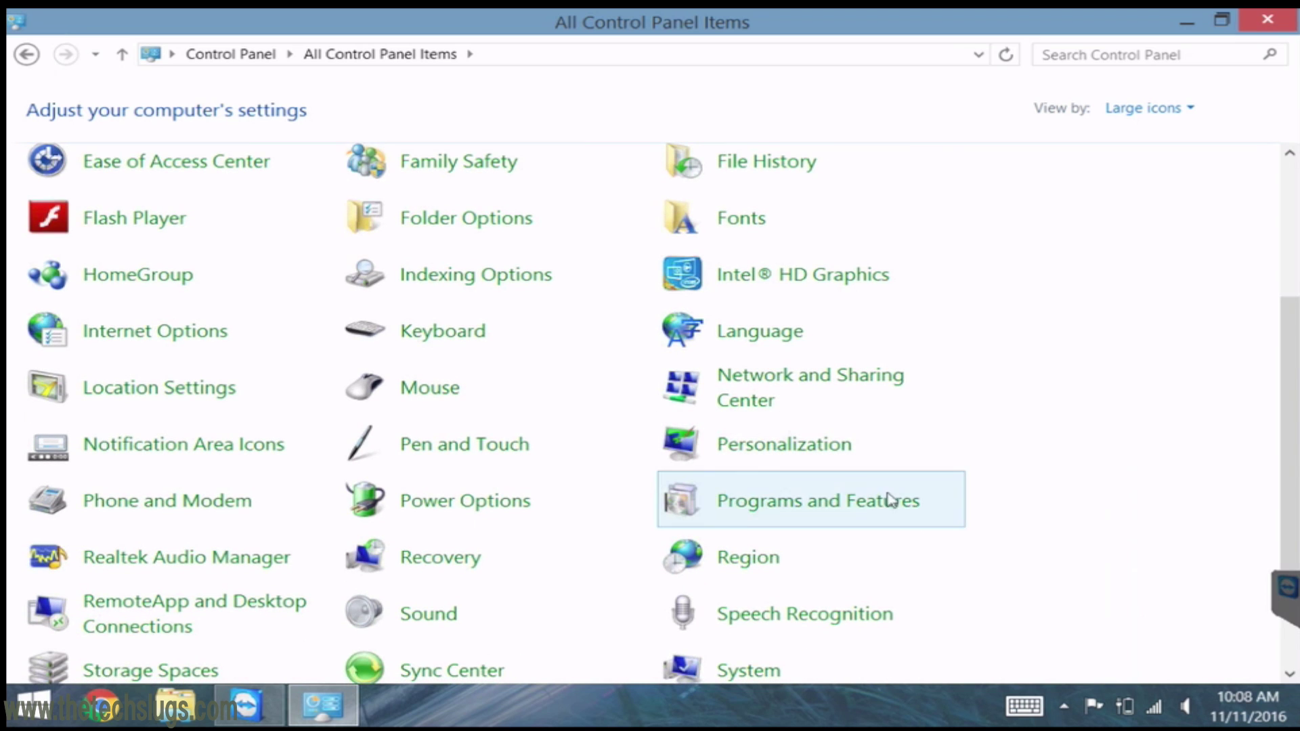
click(856, 519)
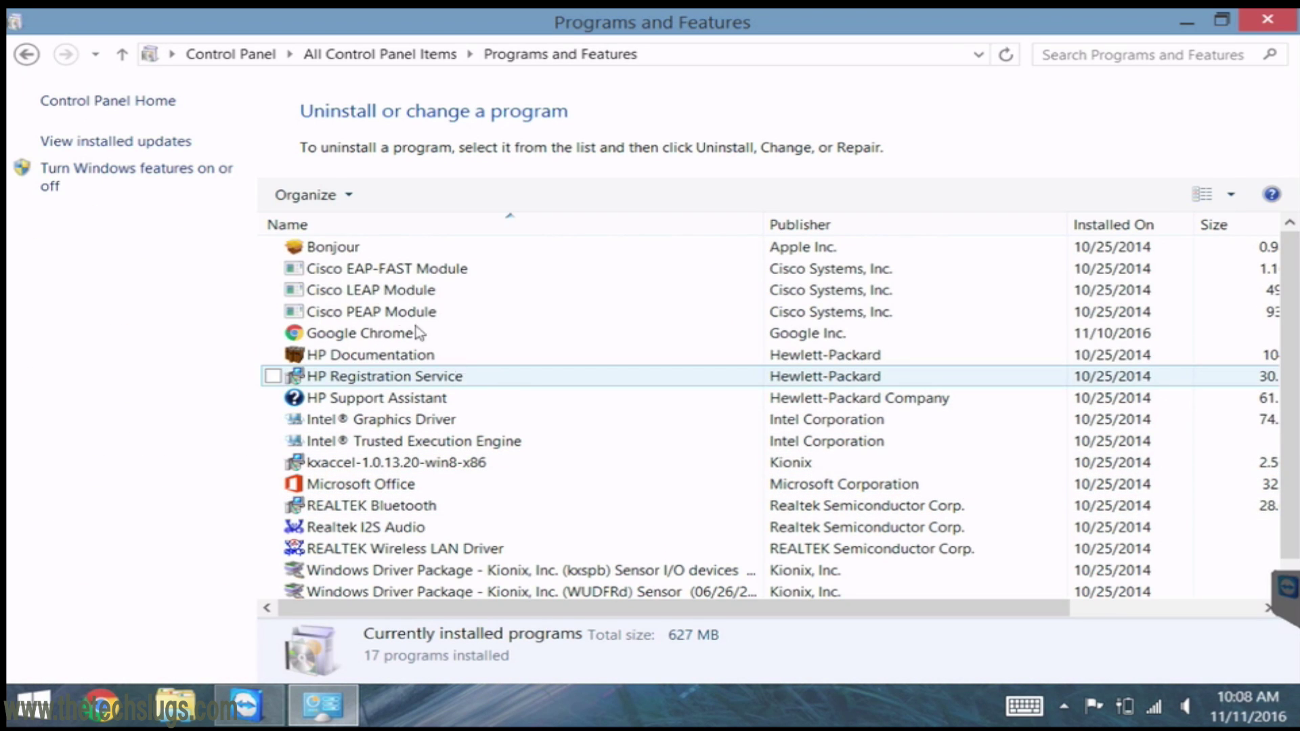
click(377, 250)
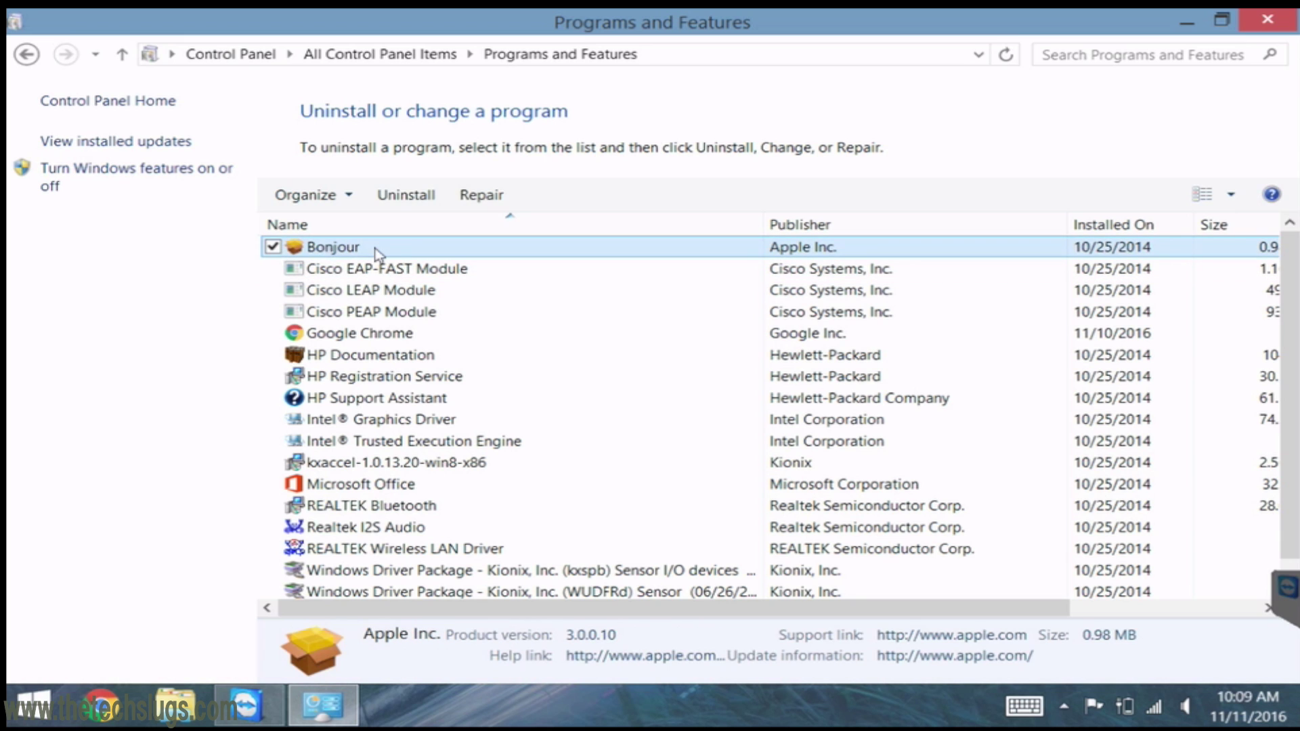
click(408, 196)
click(776, 357)
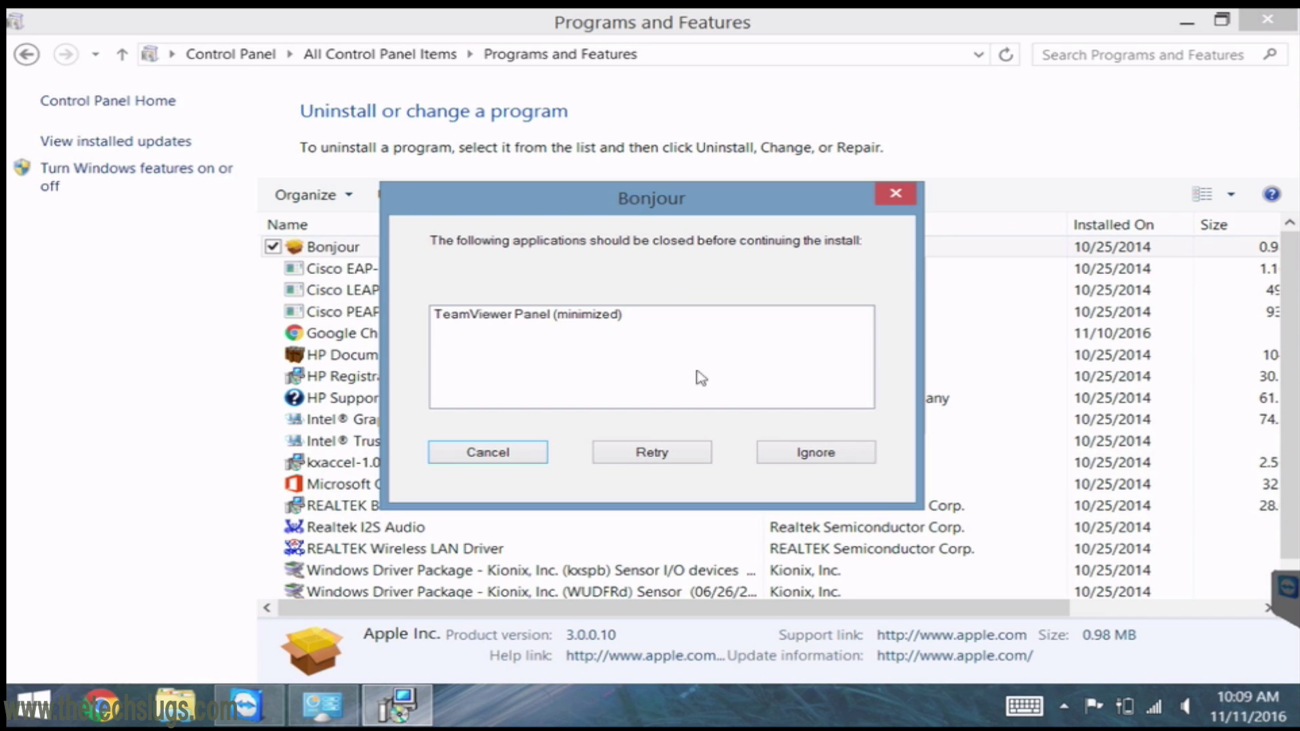
click(791, 457)
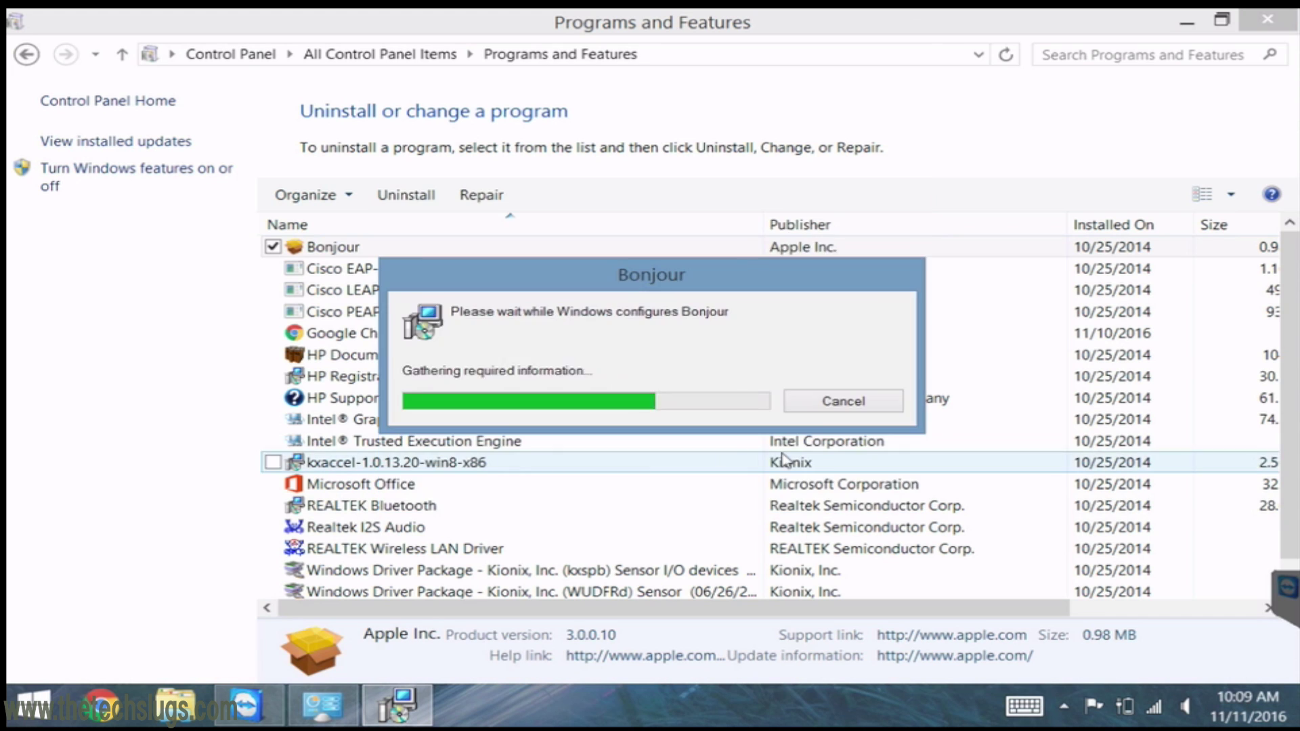
- Uninstall HP Documentation, HP Registration Service and HP Support Assistant
click(576, 333)
click(406, 194)
click(747, 402)
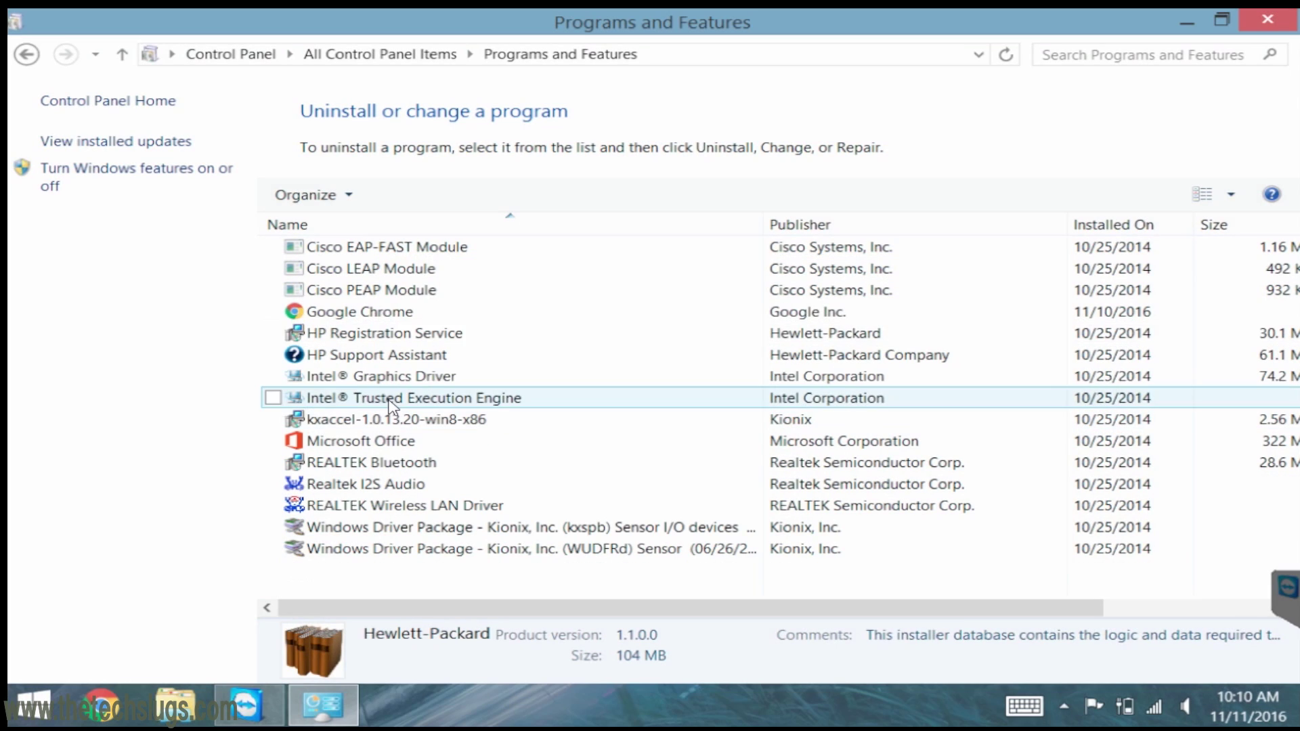
click(318, 333)
click(416, 195)
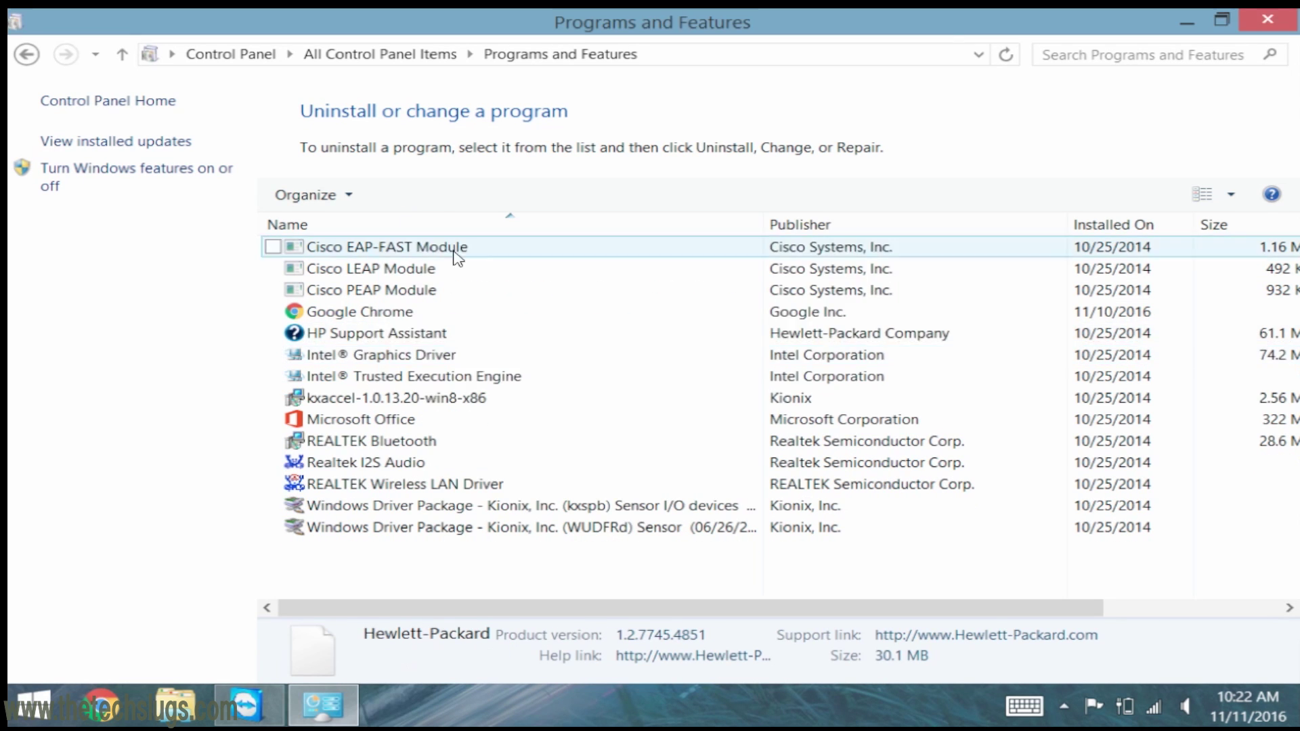
click(339, 333)
click(406, 195)
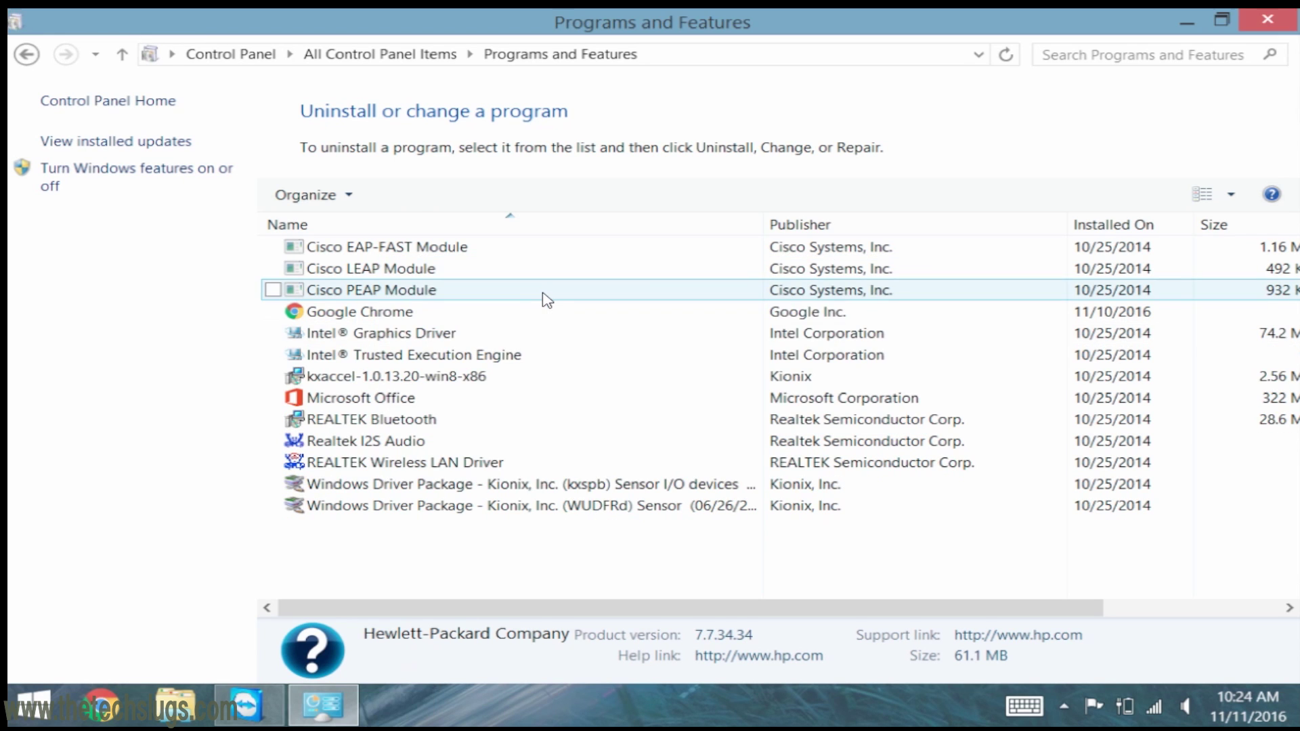
- Uninstall Microsoft Office and the Cisco EAP-FAST, LEAP and PEAP modules
double_click(516, 401)
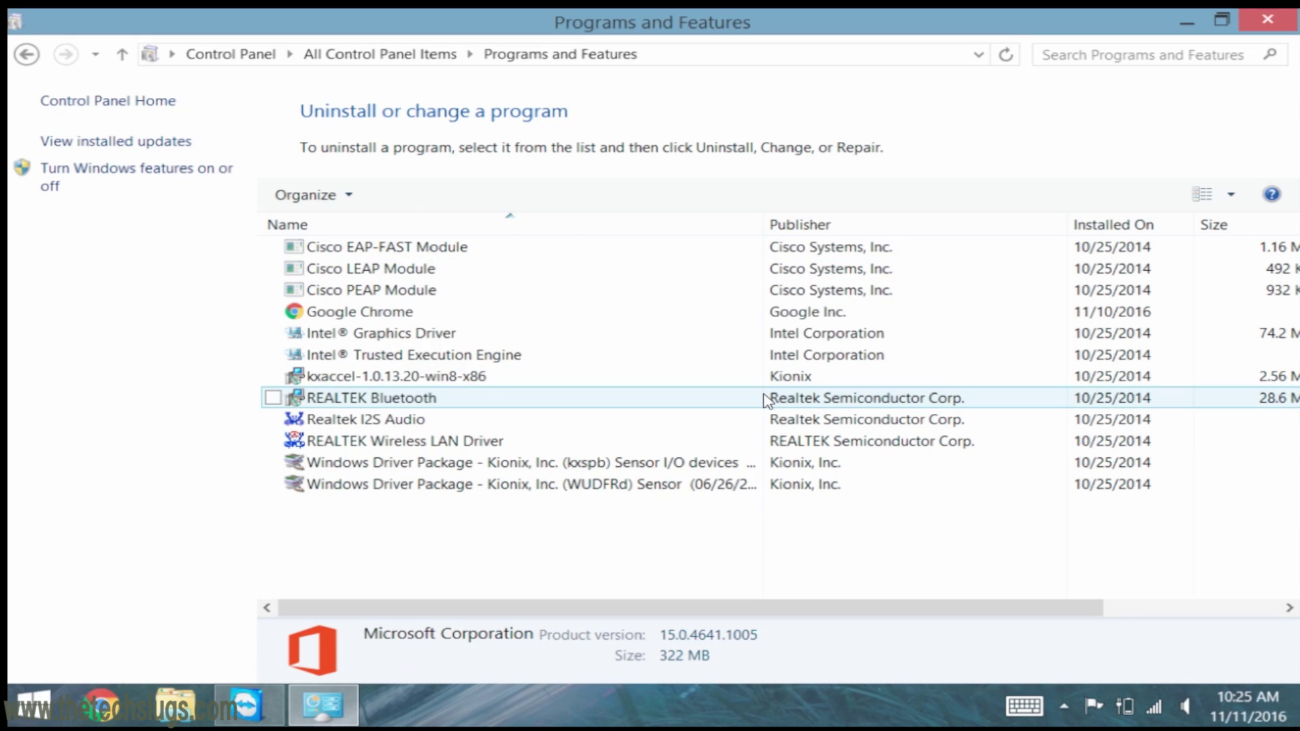
double_click(525, 253)
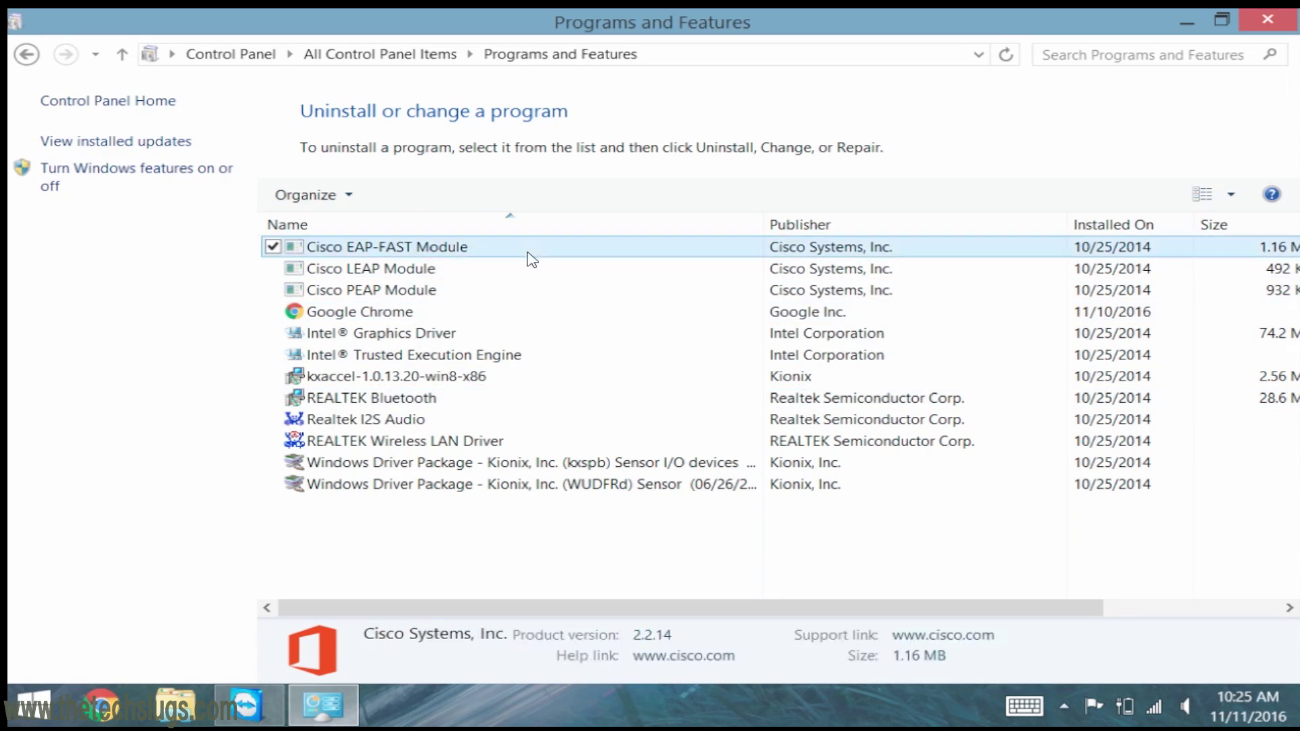
click(763, 403)
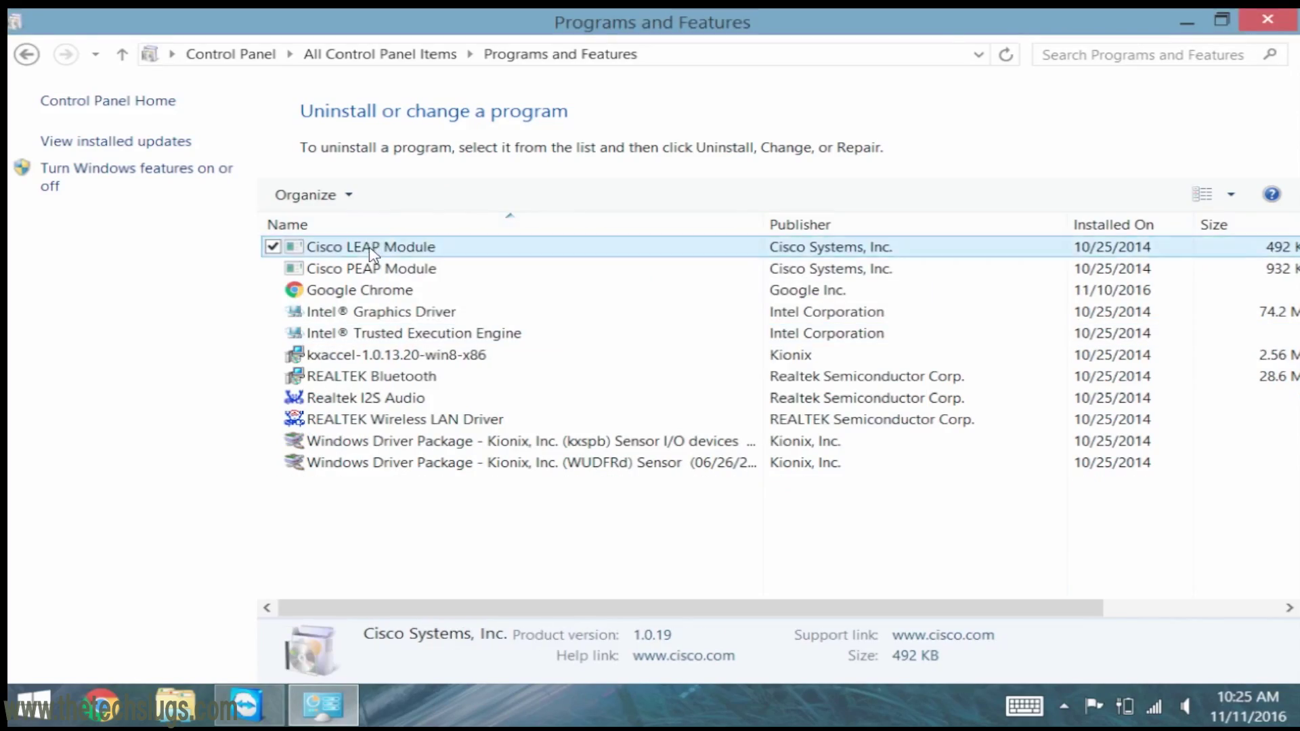
double_click(371, 254)
click(778, 409)
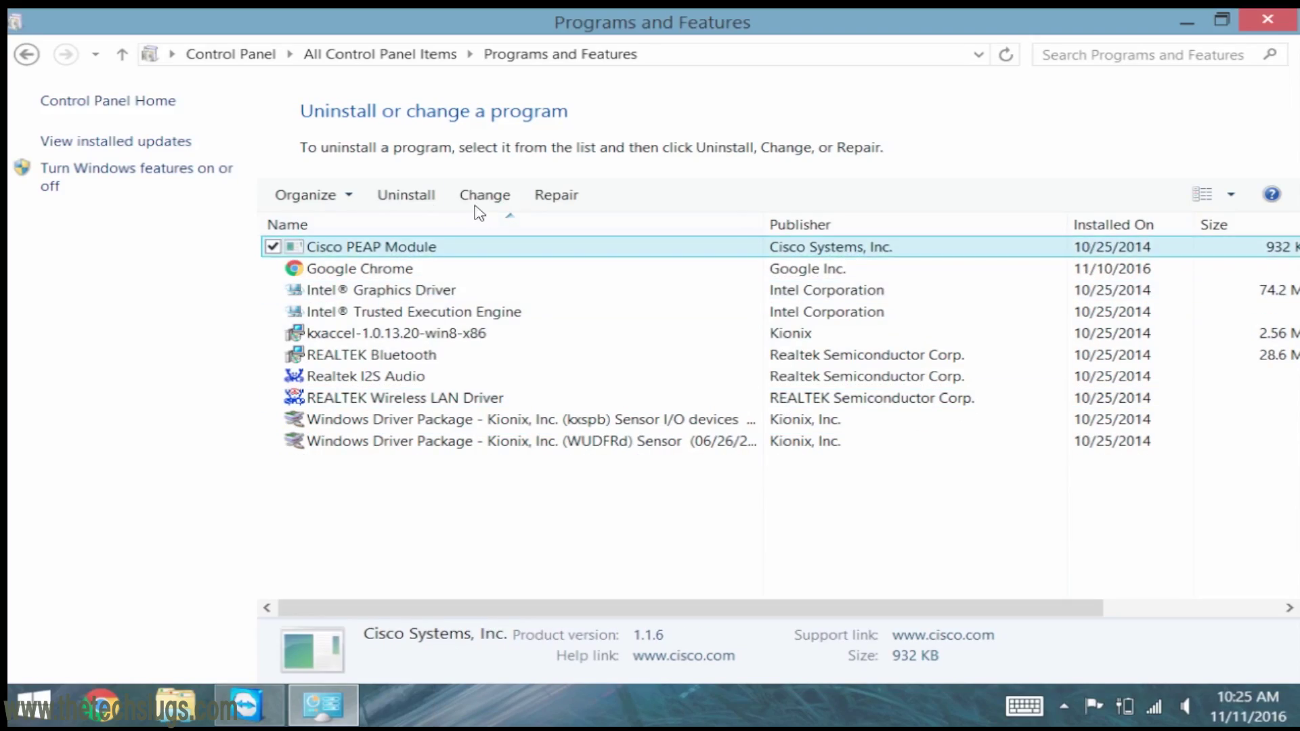
click(485, 195)
click(748, 406)
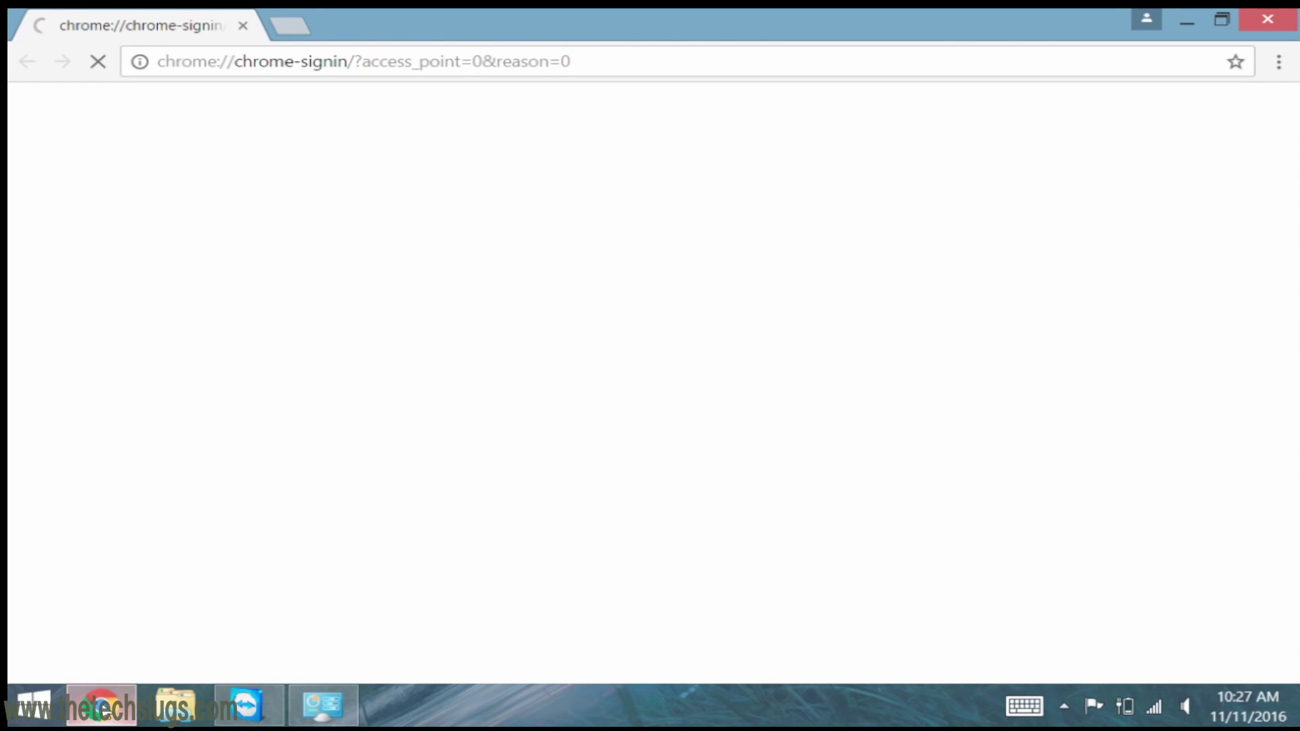
- Search Google for 'black screen' and preview a black image from the Images results
click(441, 61)
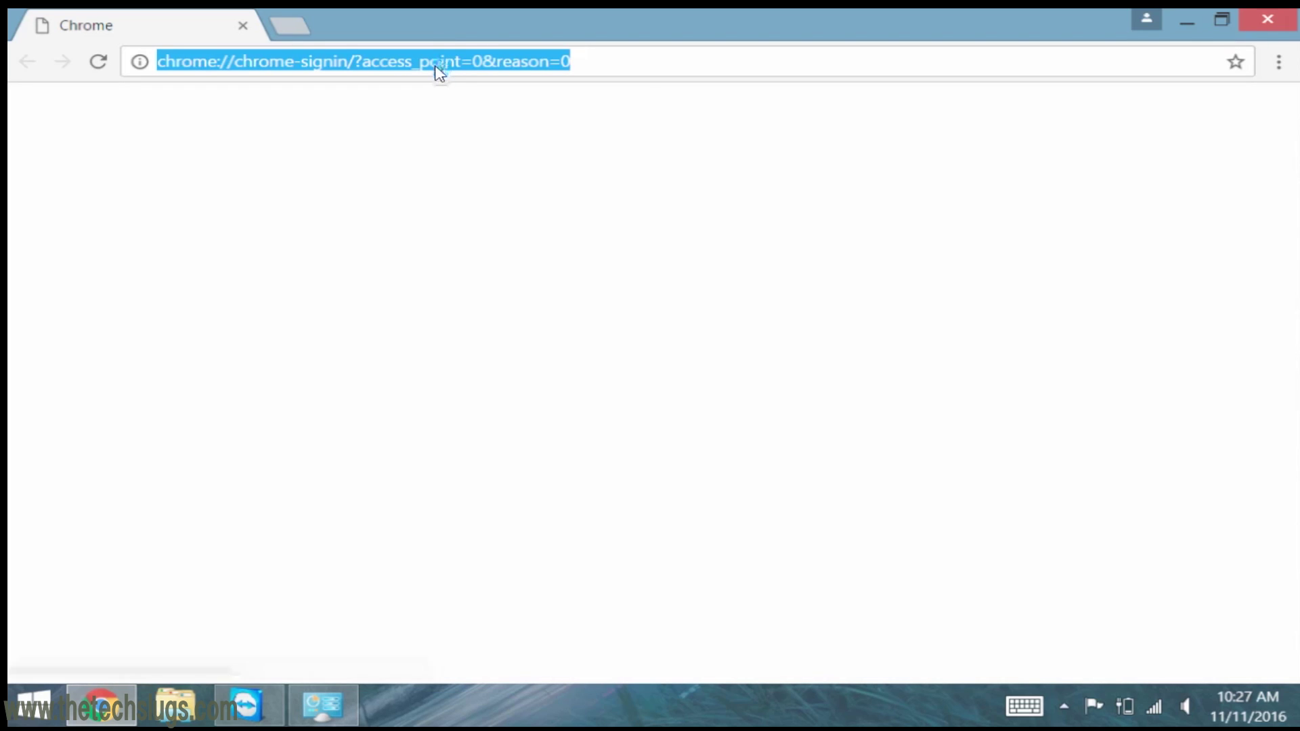
text(bkla)
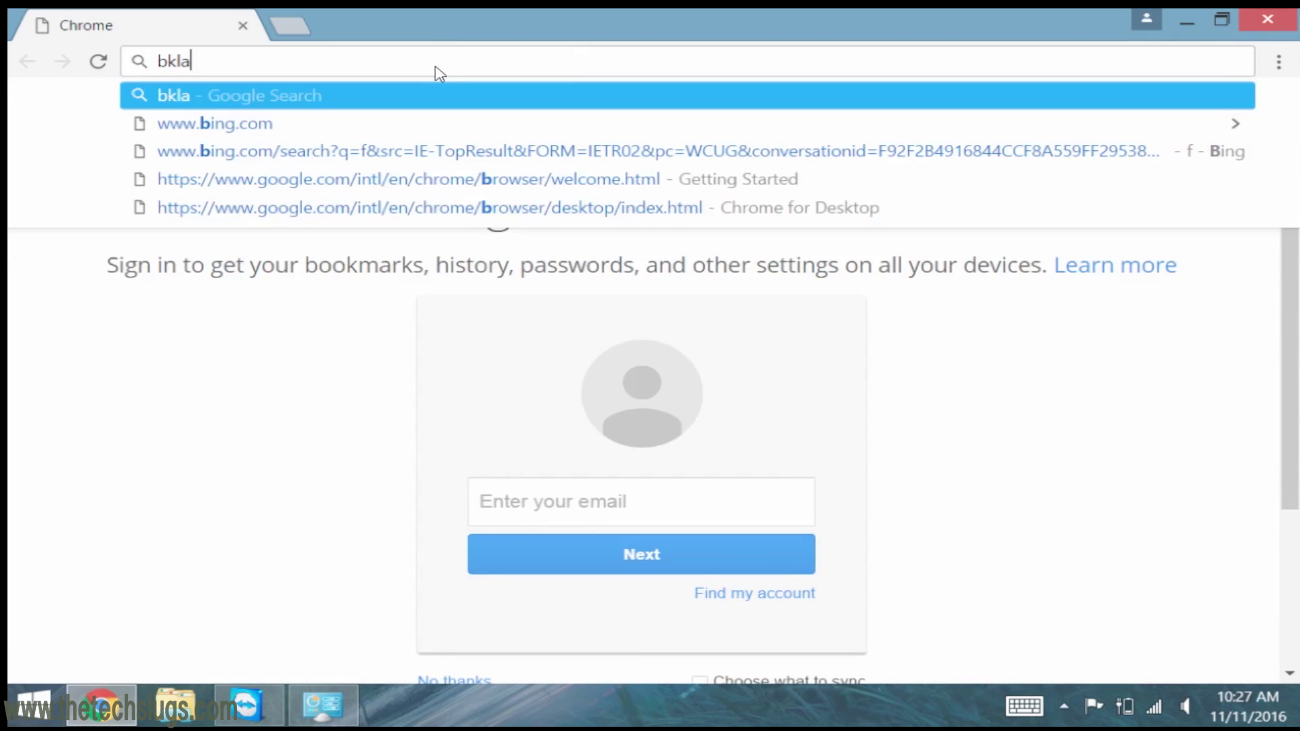
key(BackSpace)
key(BackSpace)
key(BackSpace)
text(lack)
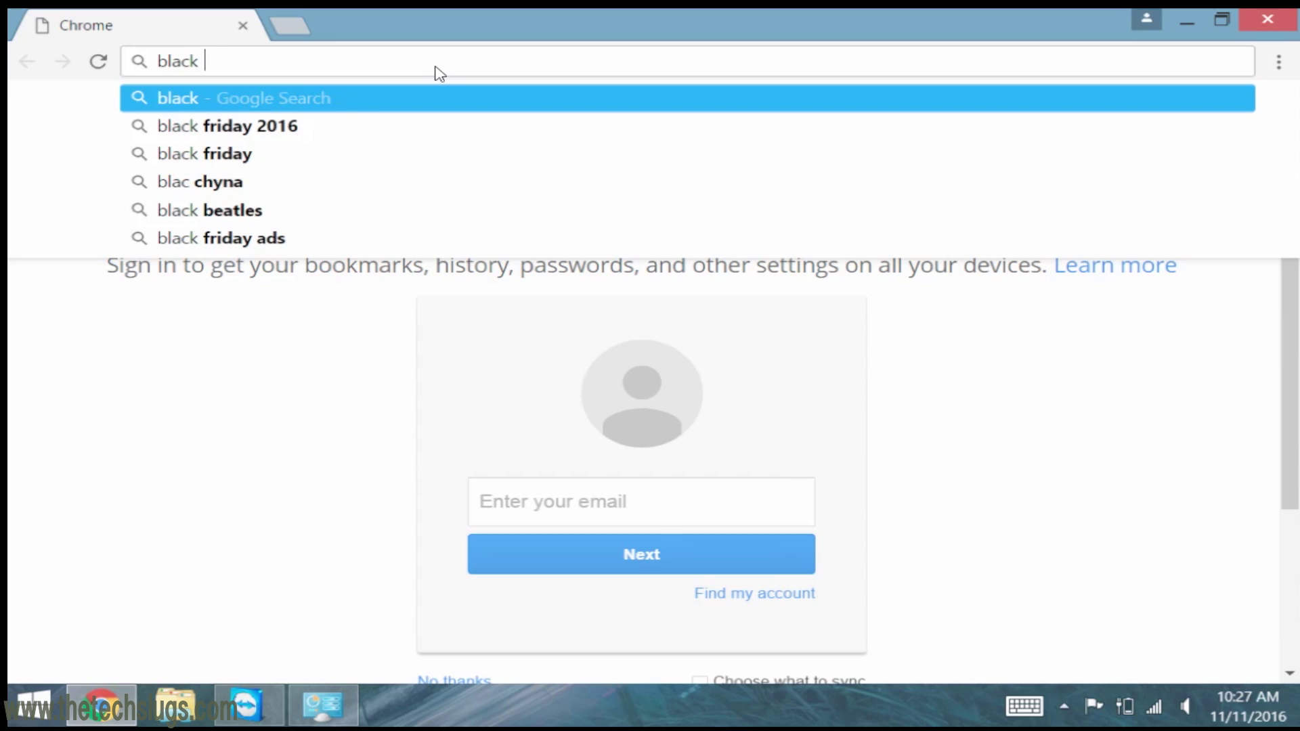
text( screen)
key(Return)
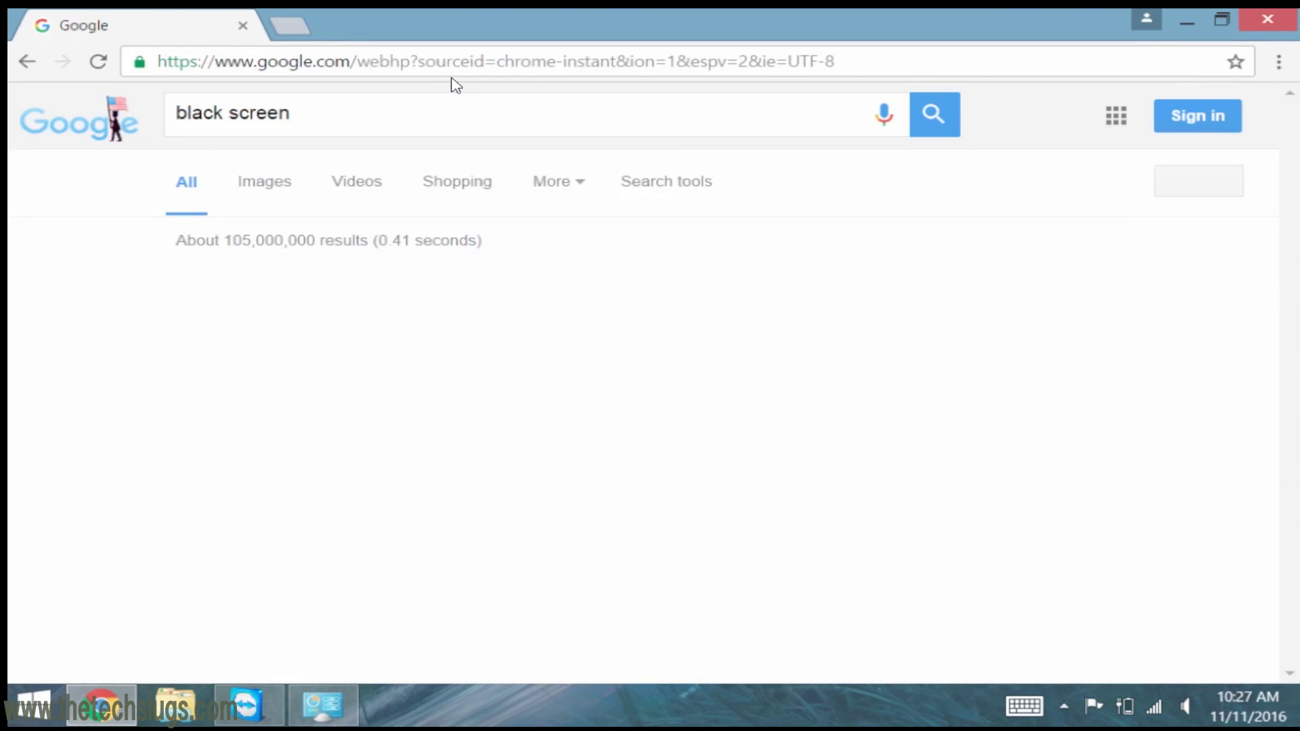
click(257, 196)
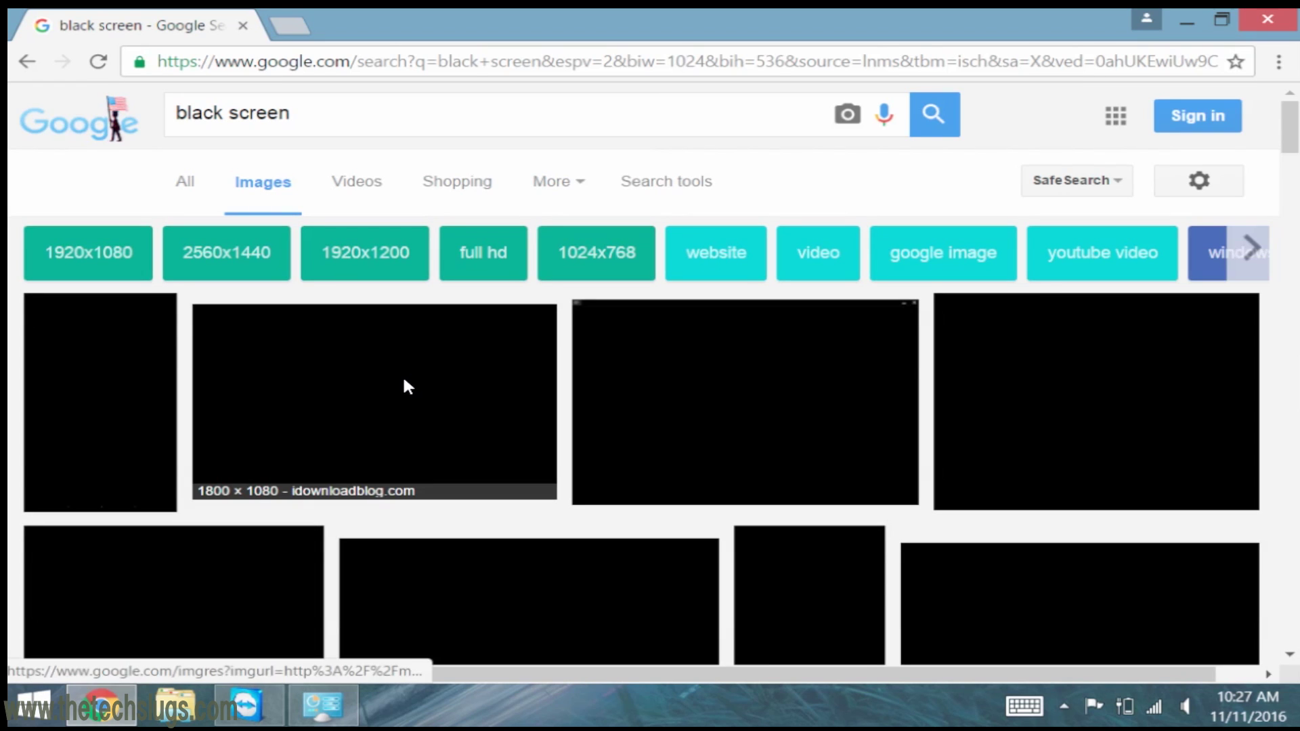
click(410, 387)
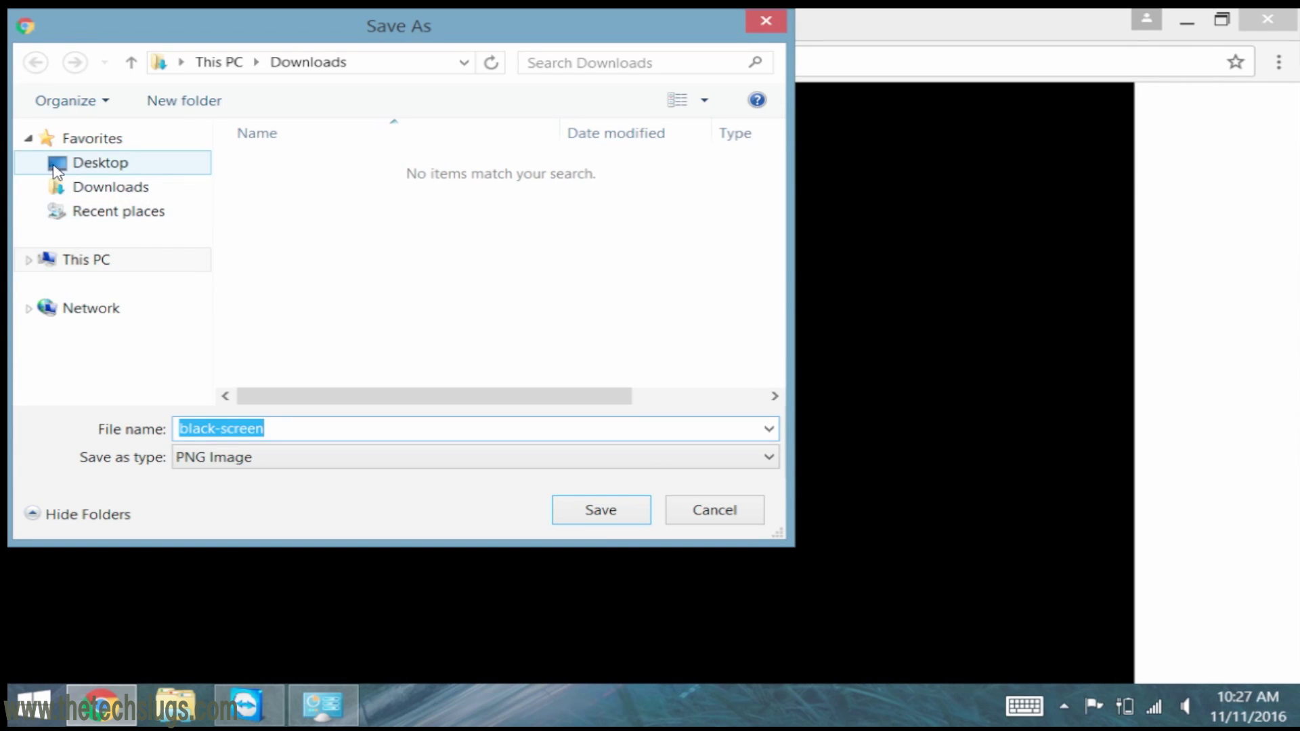
- Save black-screen.png to Pictures, set it as desktop background, and close the folder
click(28, 261)
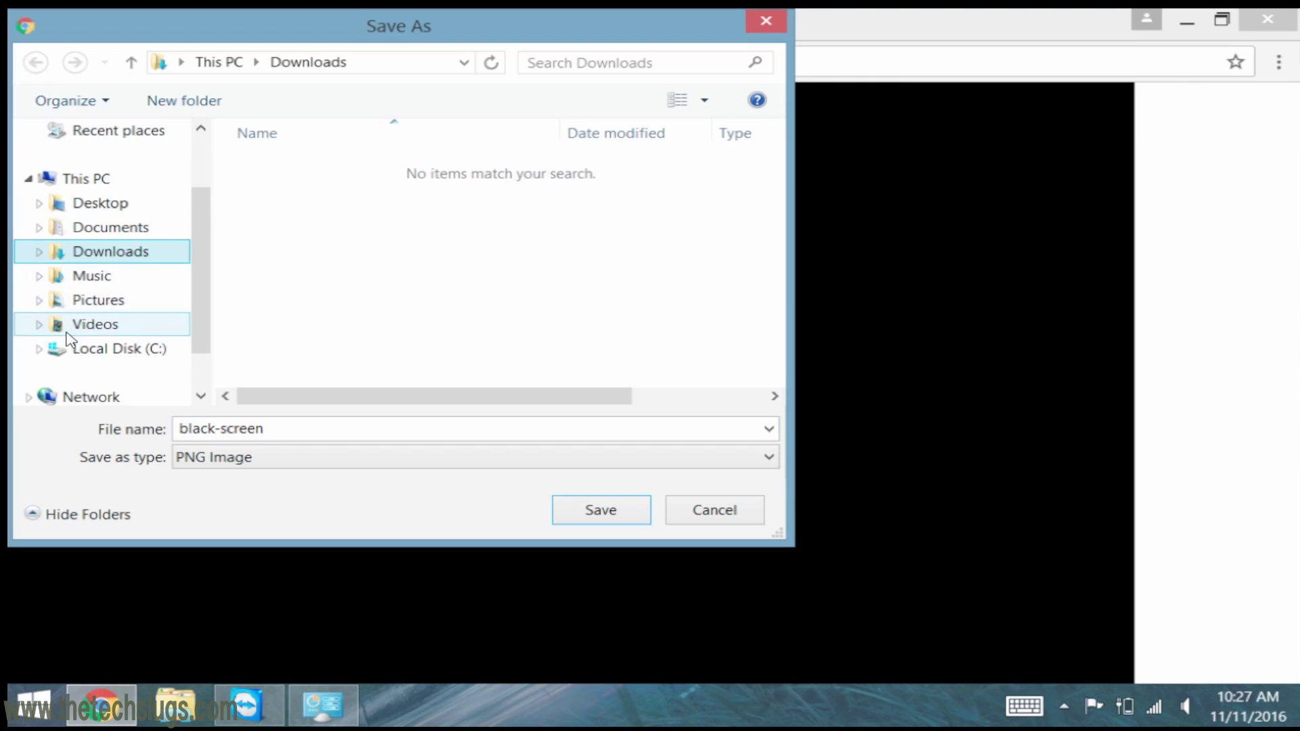
click(105, 301)
click(603, 509)
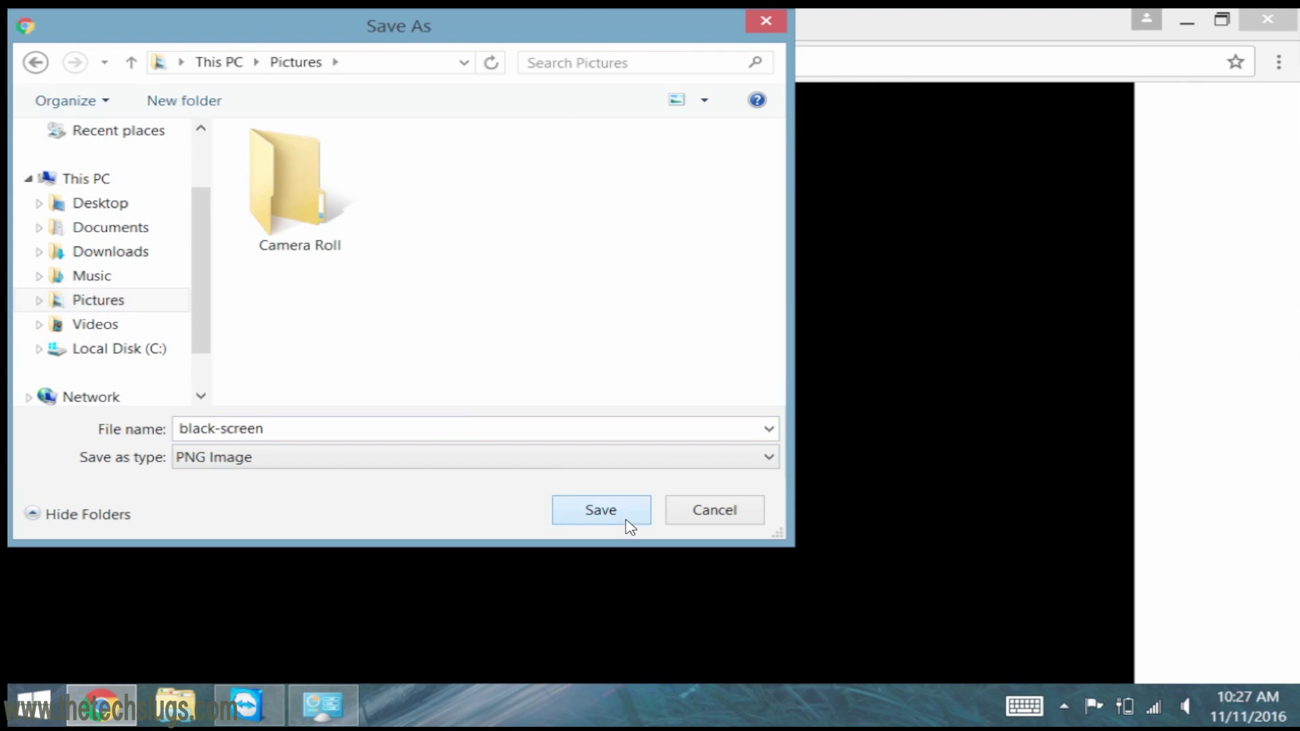
click(266, 657)
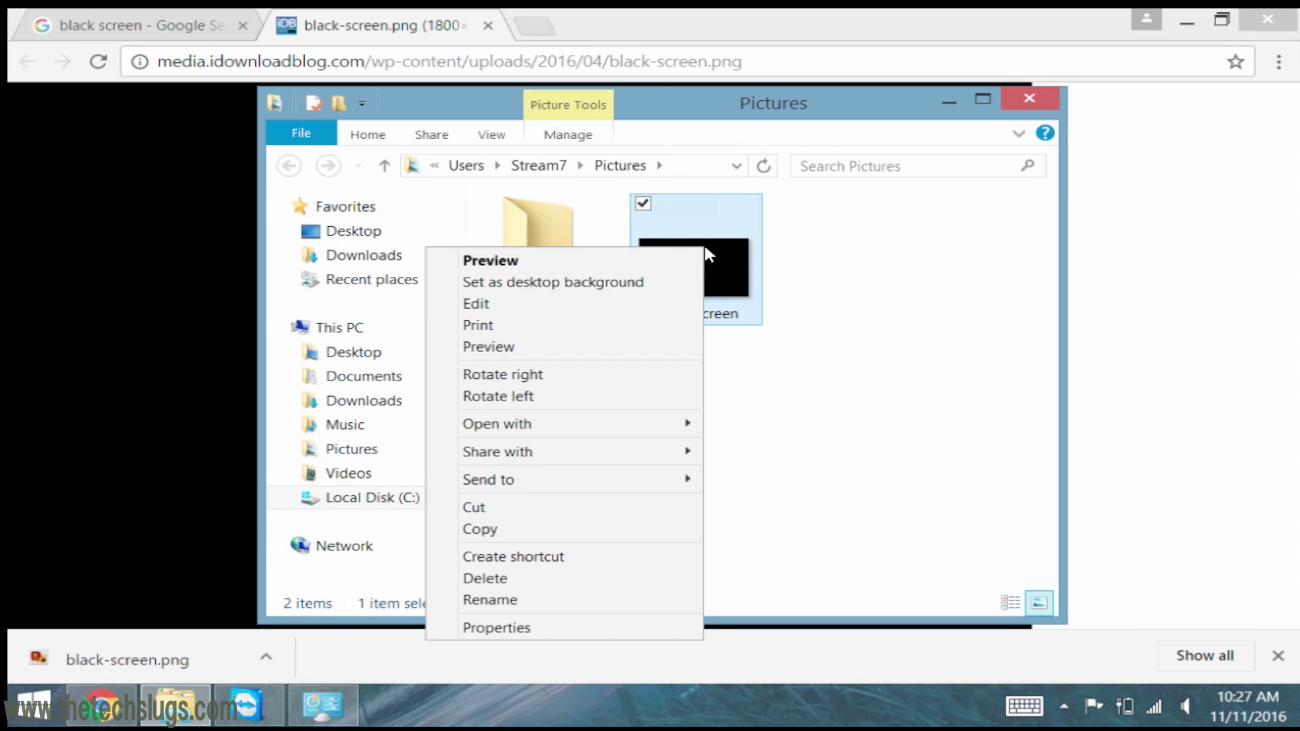
click(651, 280)
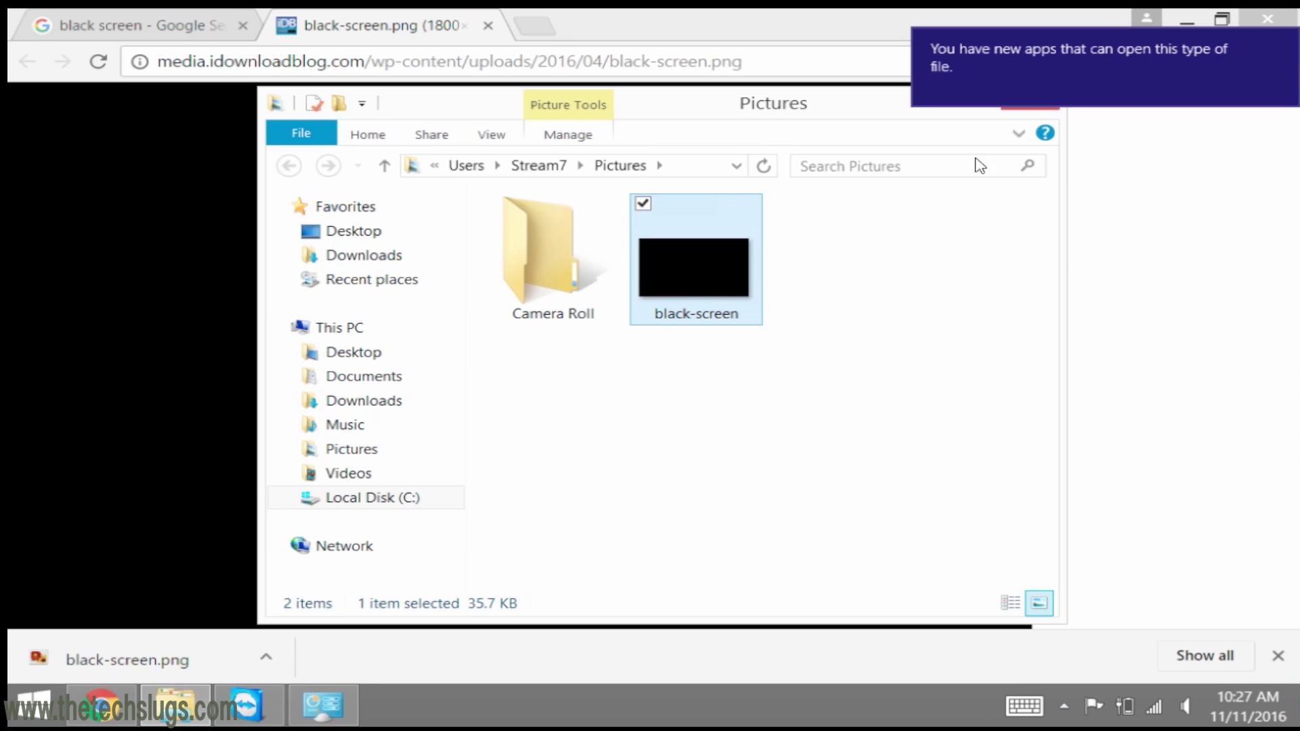
click(1028, 108)
- Search 'hp stream 7 drivers' and open the HP Stream 7 Tablet 5701 software and driver results
click(487, 26)
click(264, 62)
text(hp)
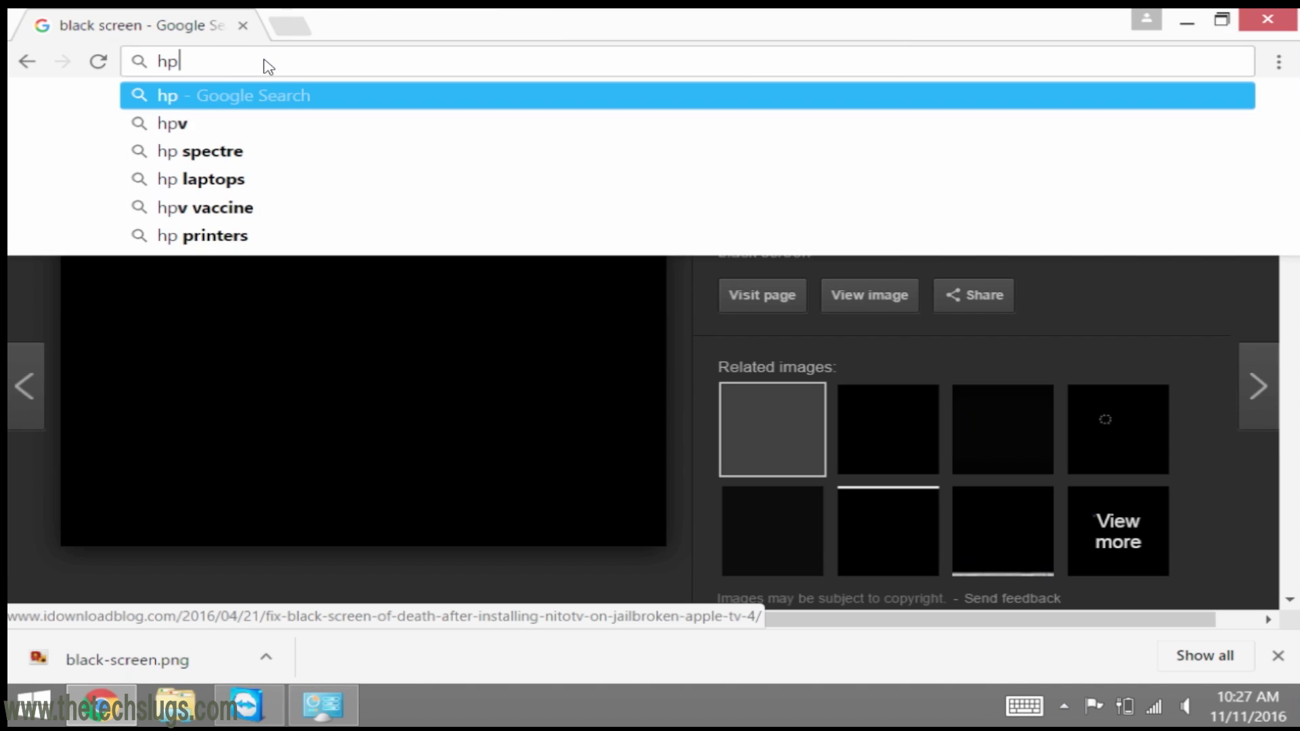
text( stream 7 drivers)
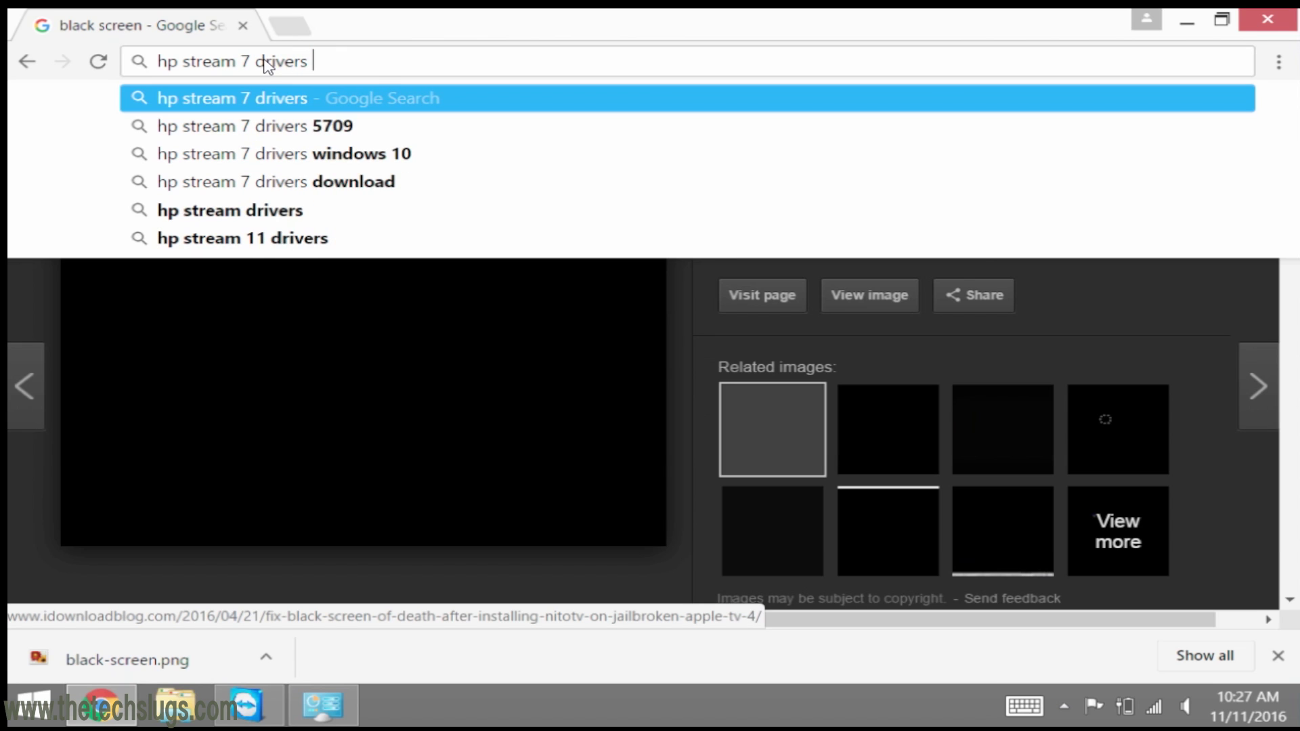
key(Return)
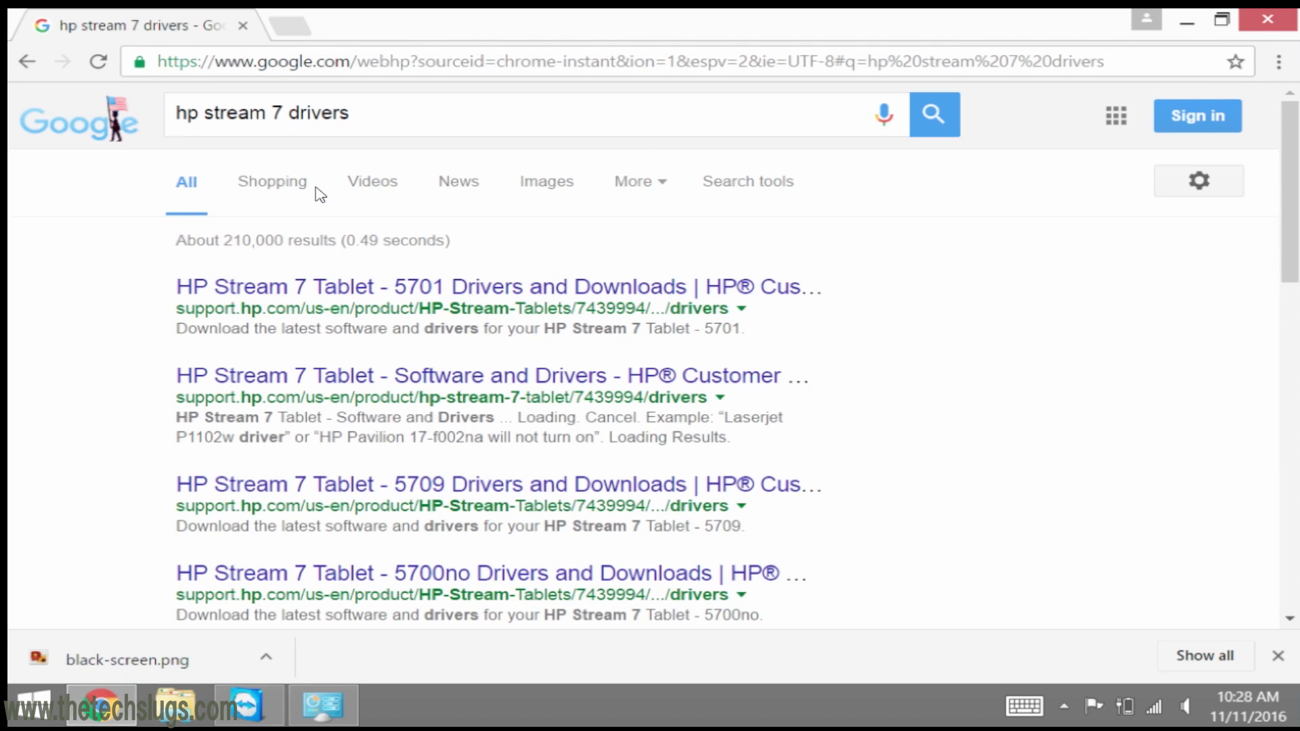
click(349, 291)
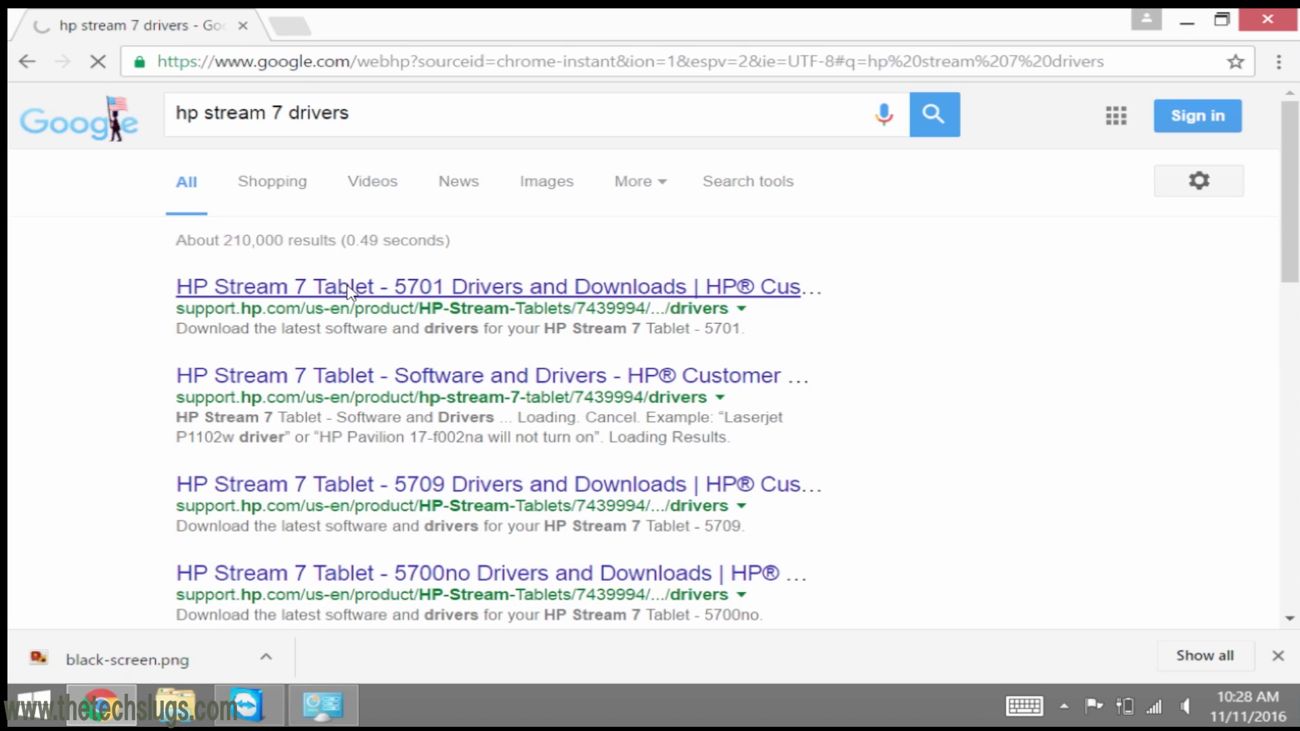
click(1277, 657)
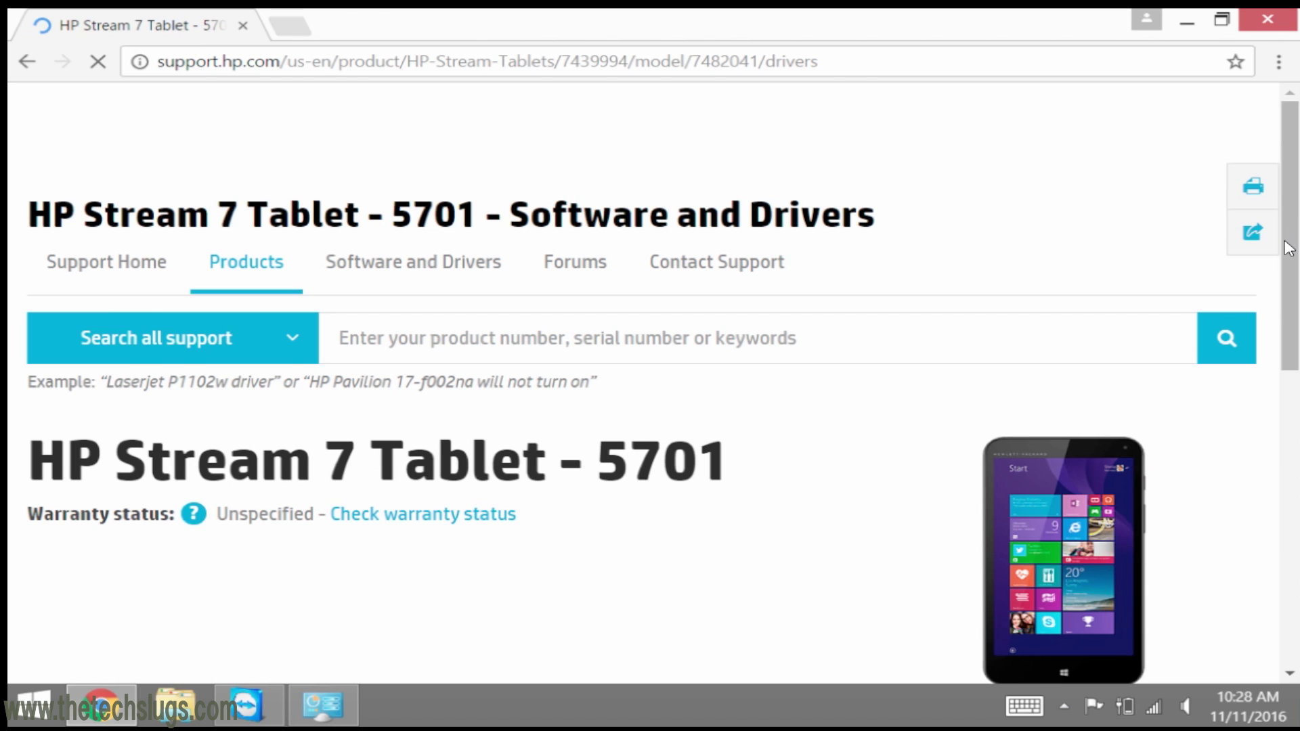
drag(1288, 249, 1283, 401)
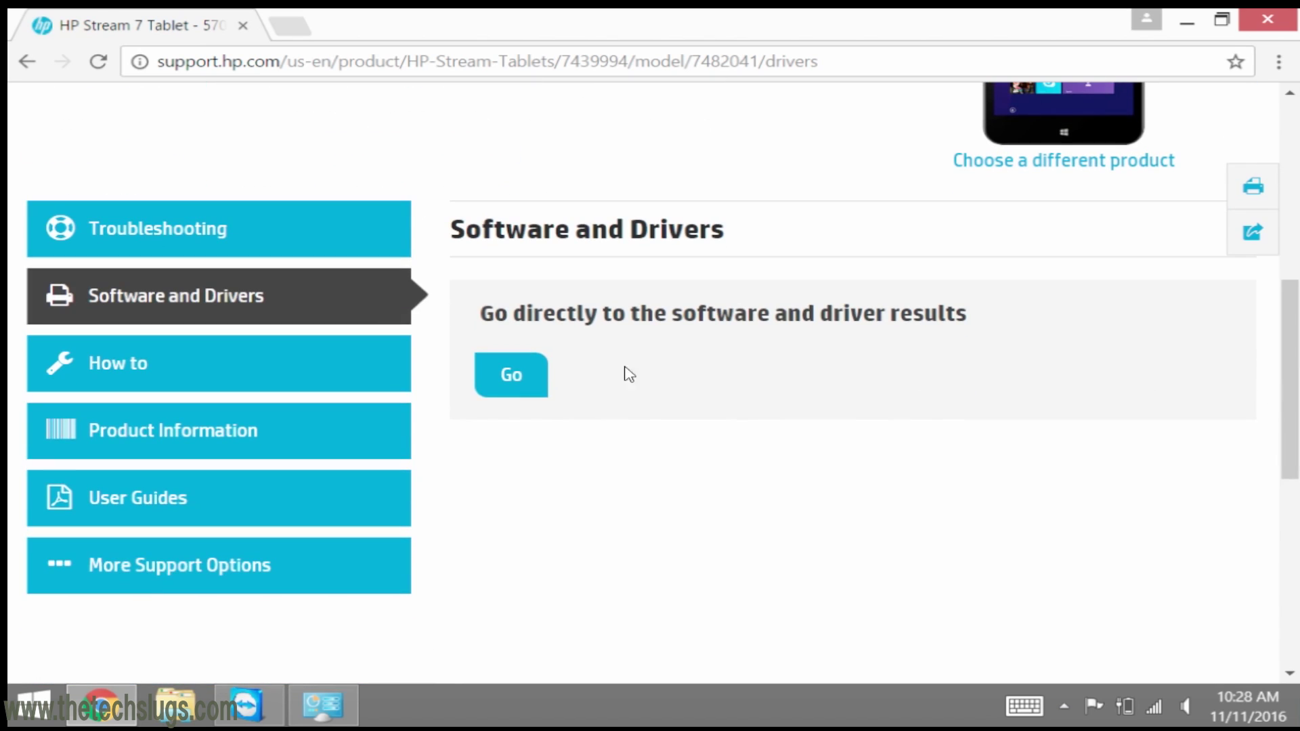
click(529, 377)
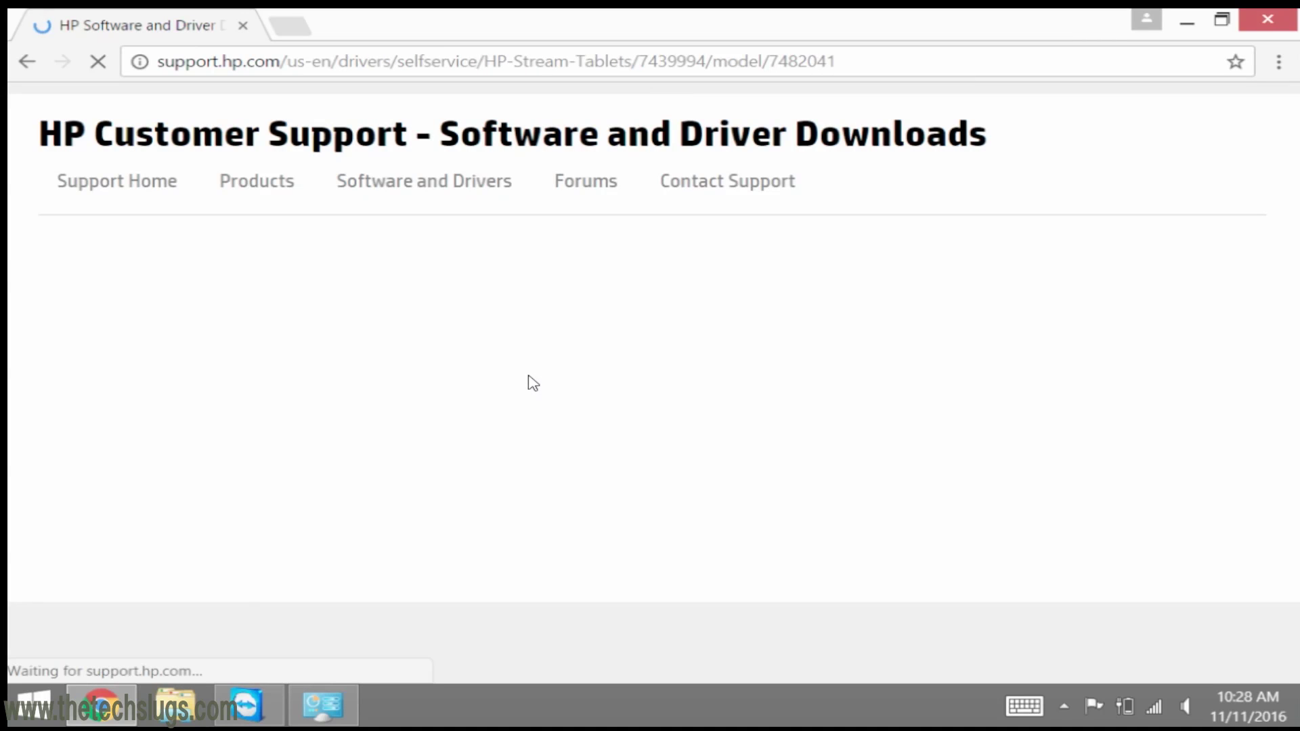
- Download only sp70339.exe, the Realtek wireless LAN driver under Driver-Network
scroll(1288, 379, down, 2)
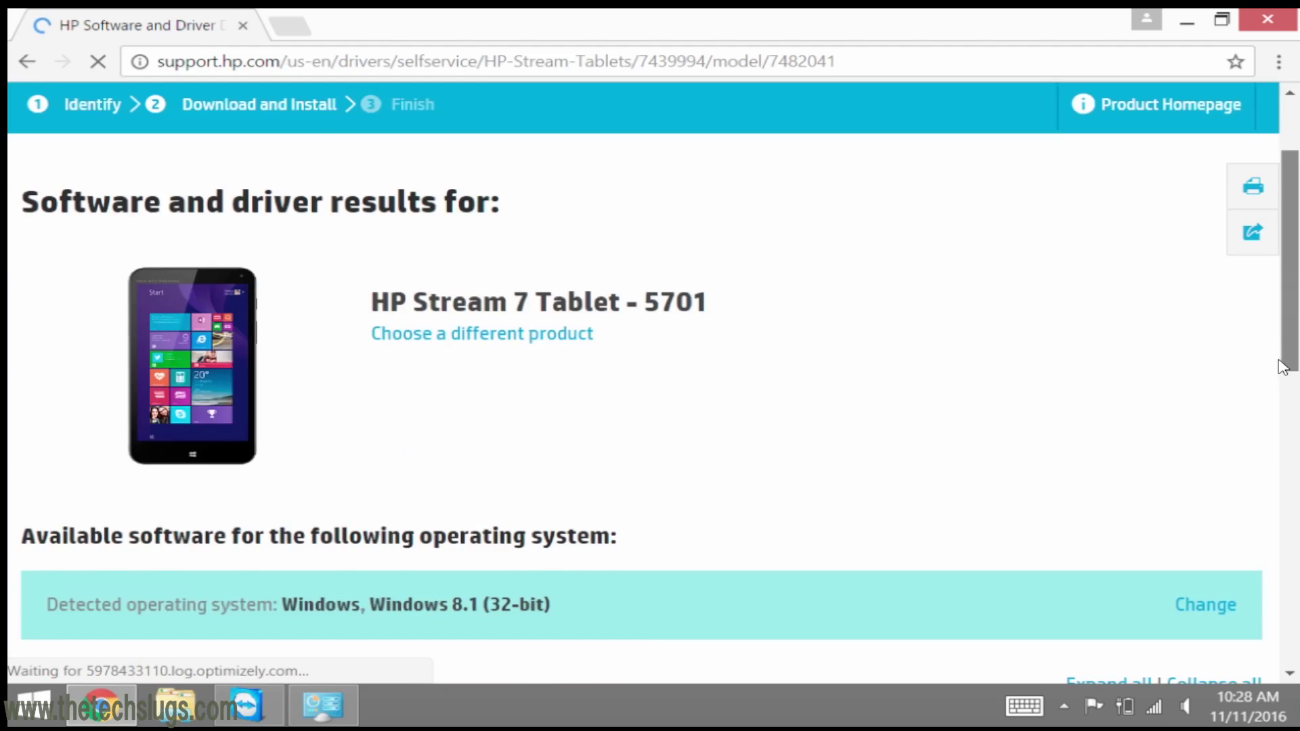
scroll(1288, 419, down, 6)
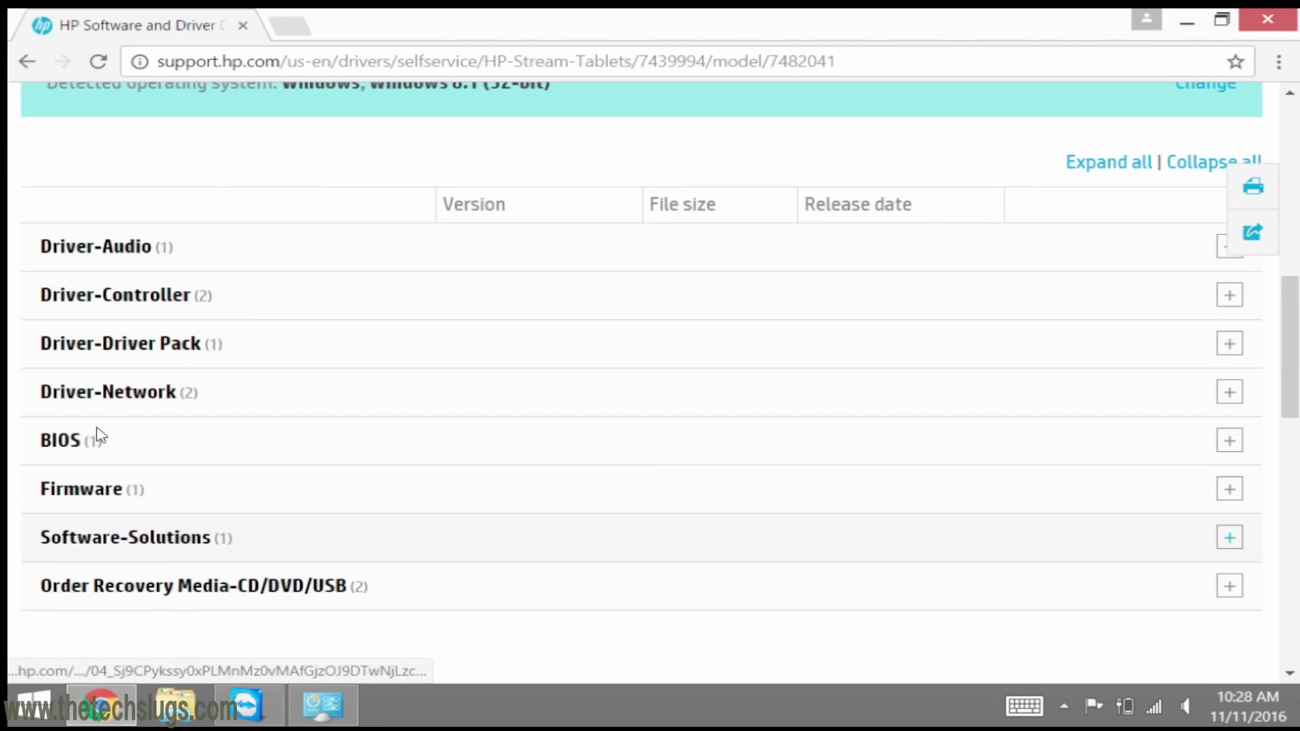
click(103, 399)
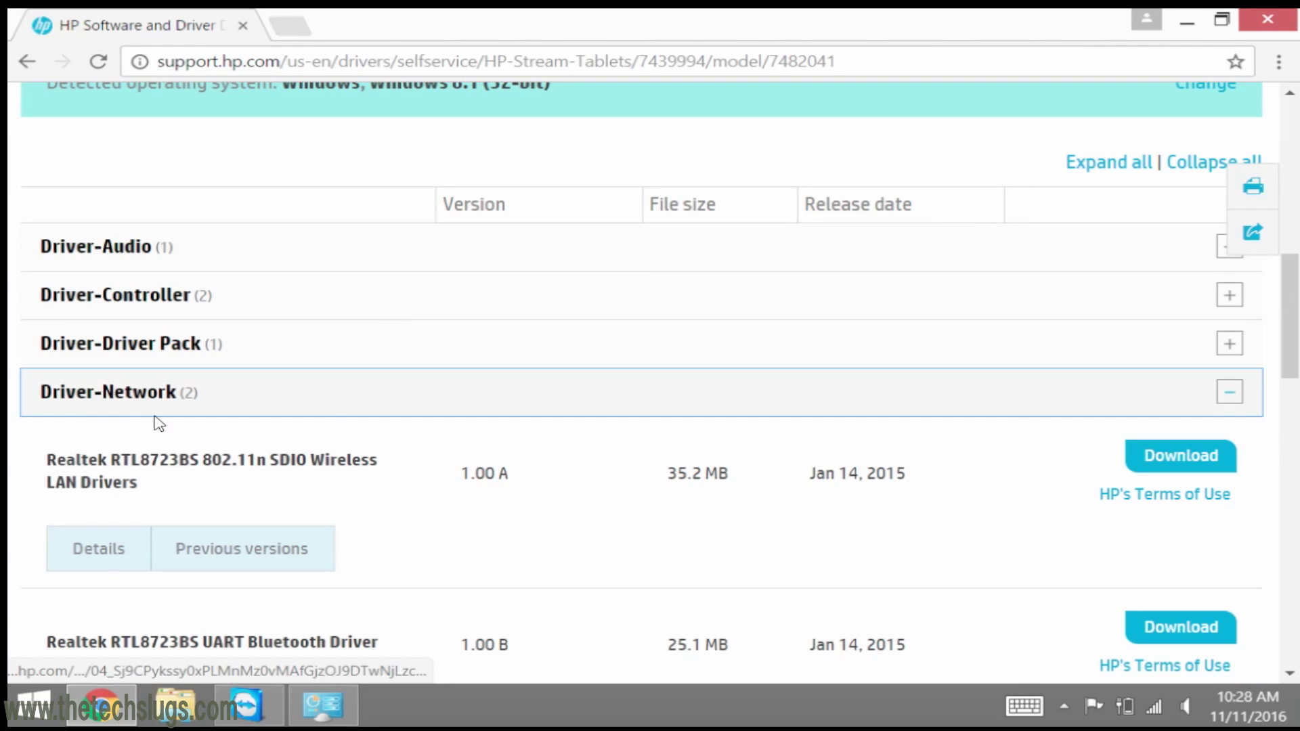
click(1197, 462)
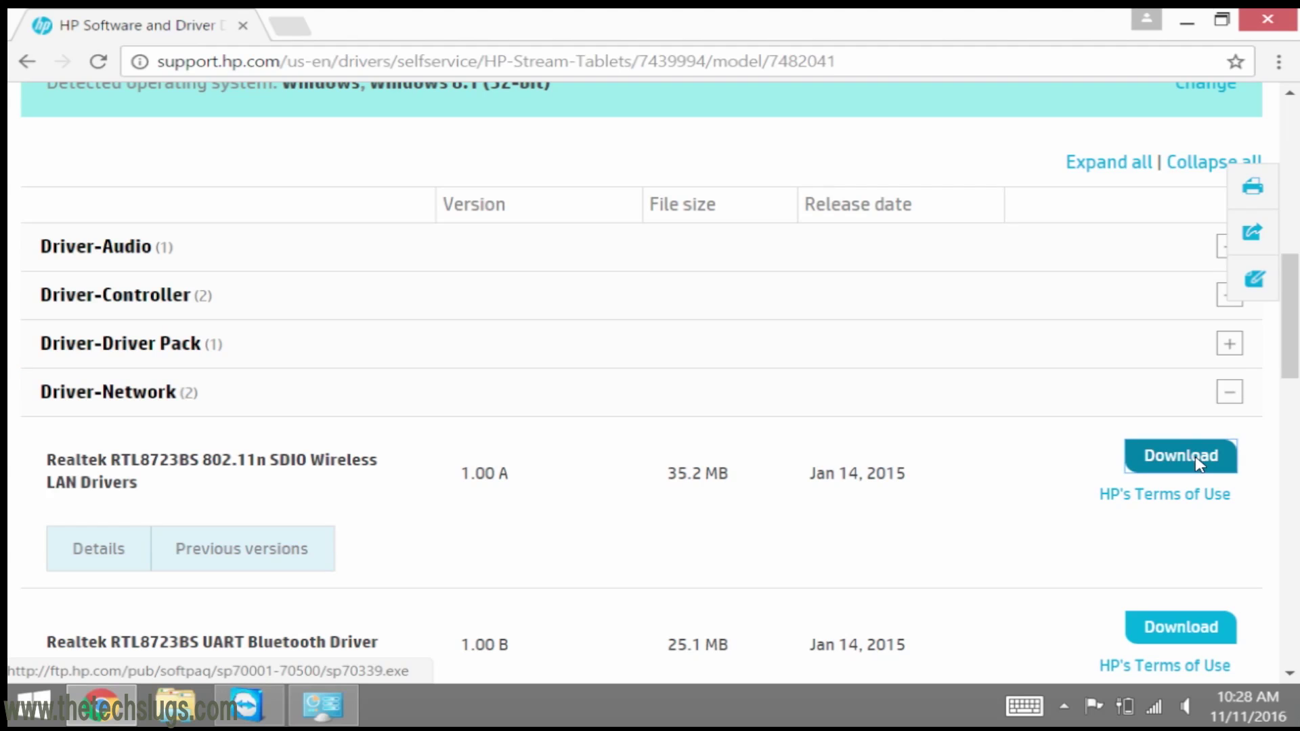
click(196, 366)
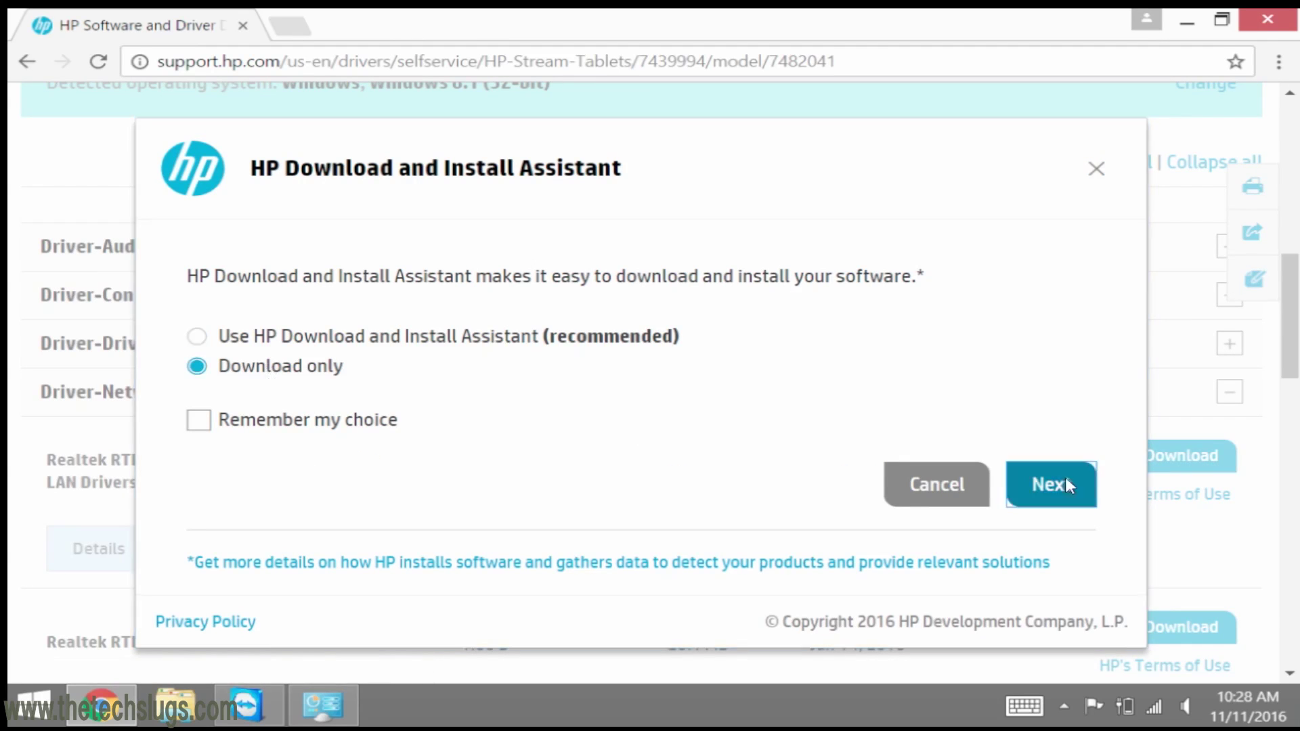
click(1051, 484)
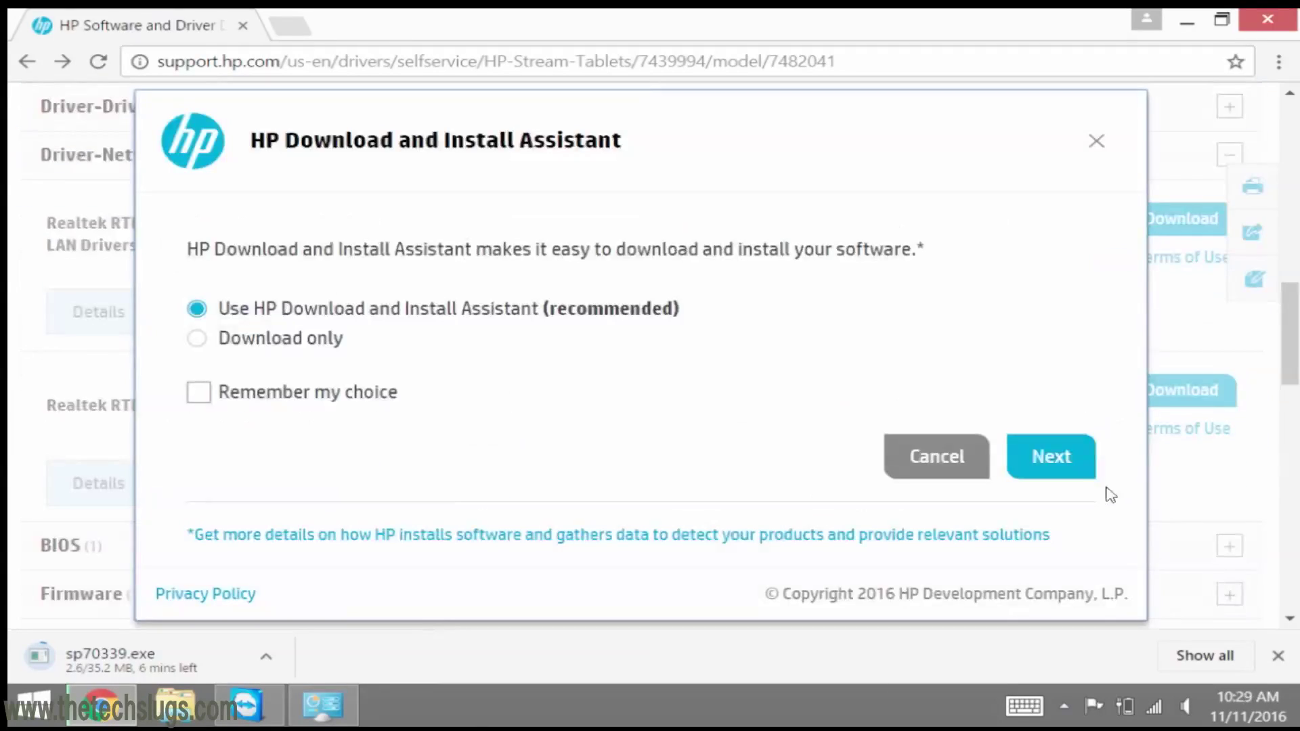
- Run sp70339.exe and proceed through the Realtek InstallShield Wizard
click(1051, 456)
click(463, 657)
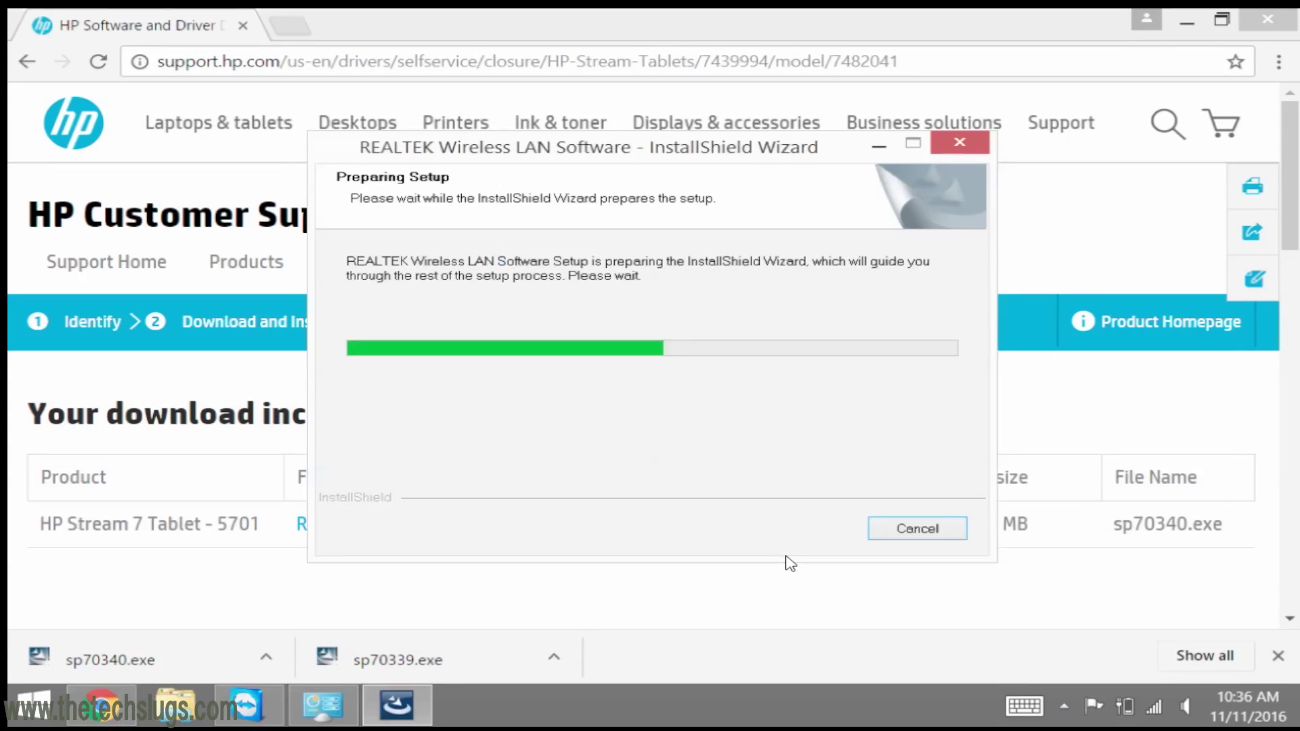
click(789, 554)
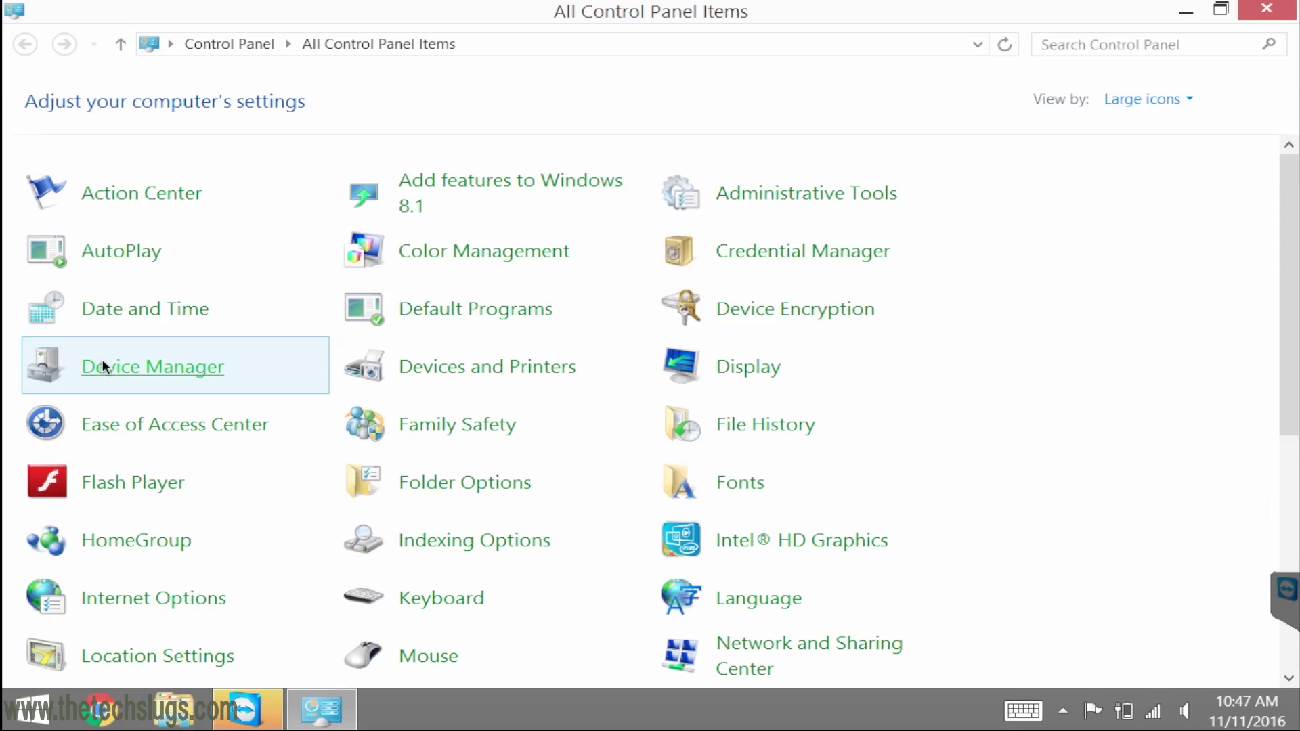
- In Device Manager, set the Realtek adapter's Advanced WiFi Configure value to WiFi
click(103, 366)
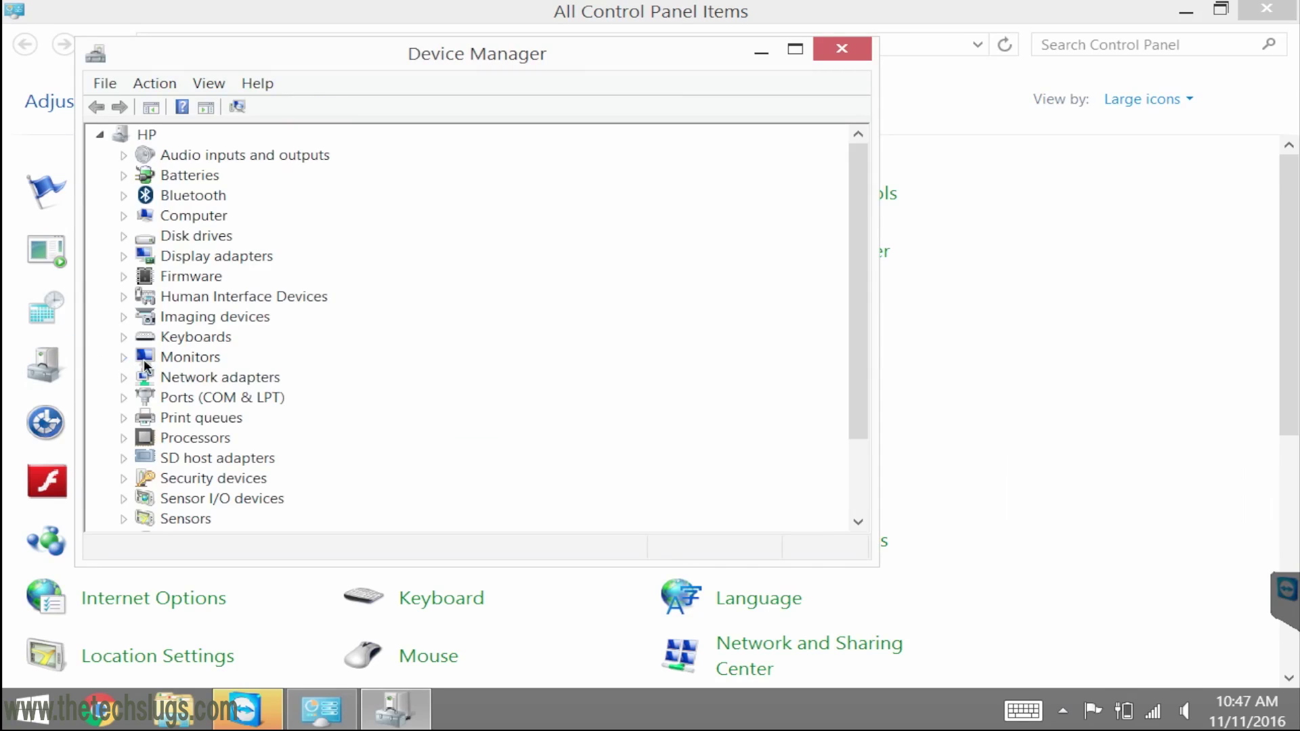
click(124, 378)
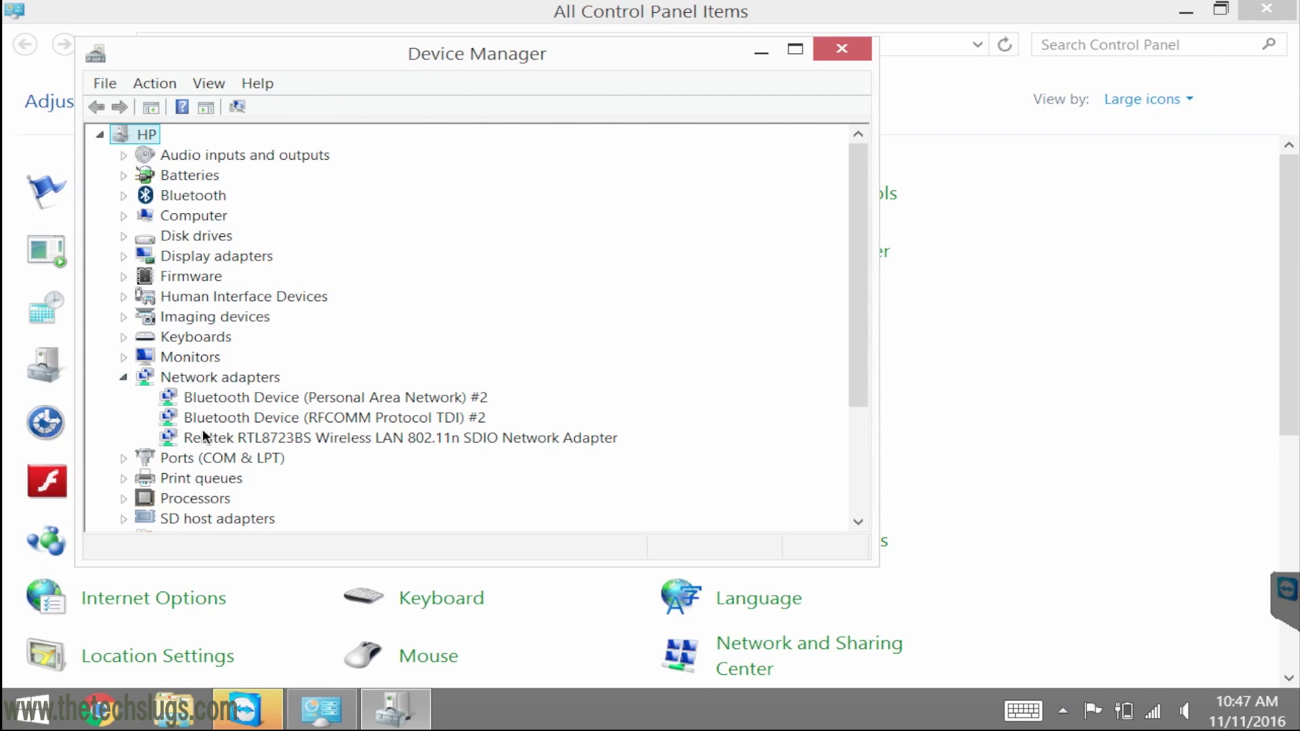
right_click(226, 436)
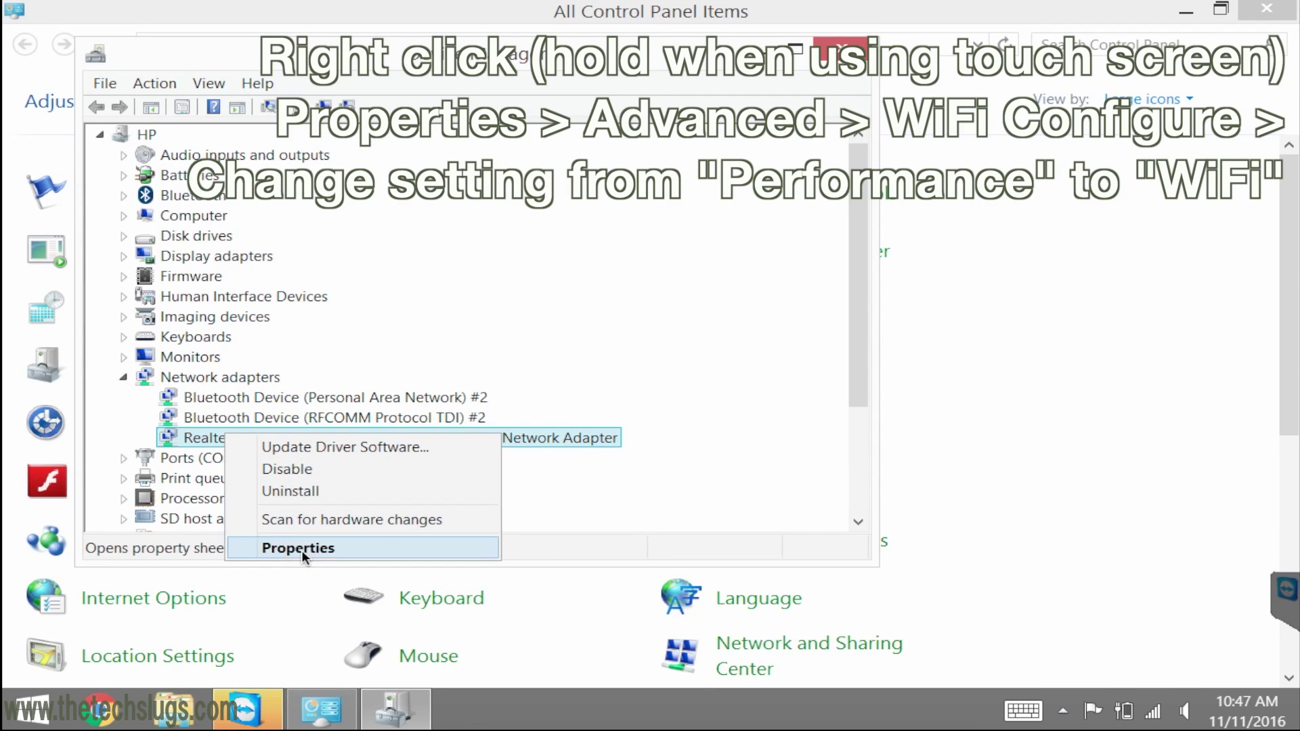
click(302, 550)
click(317, 96)
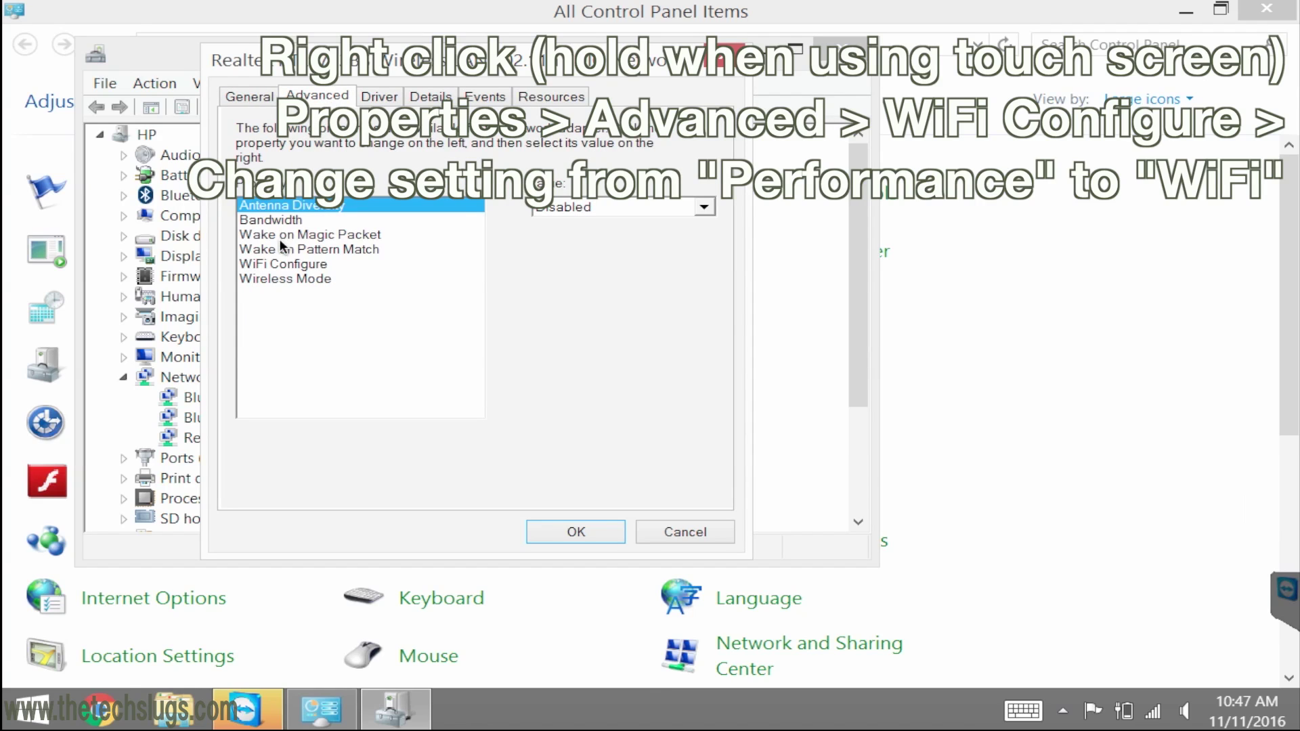
click(290, 264)
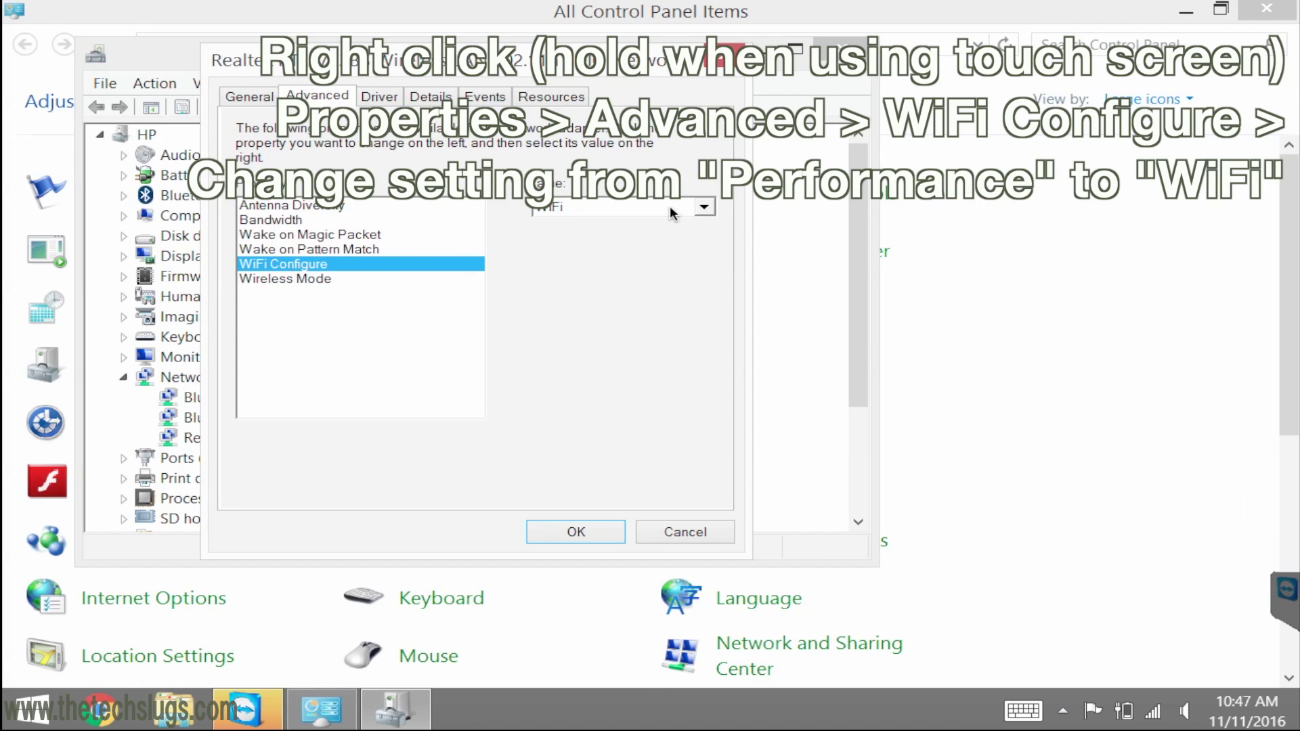
click(577, 532)
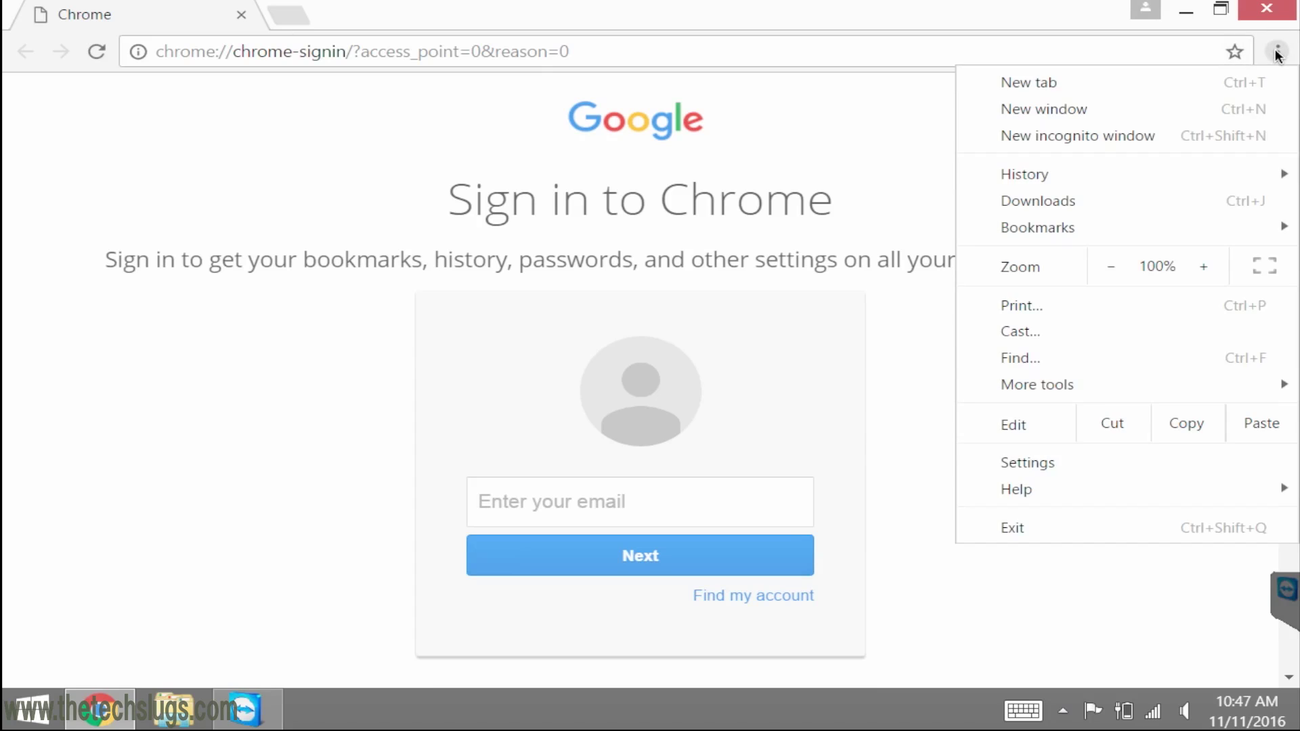
- Open Chrome Settings and the On startup Set pages dialog
click(1014, 459)
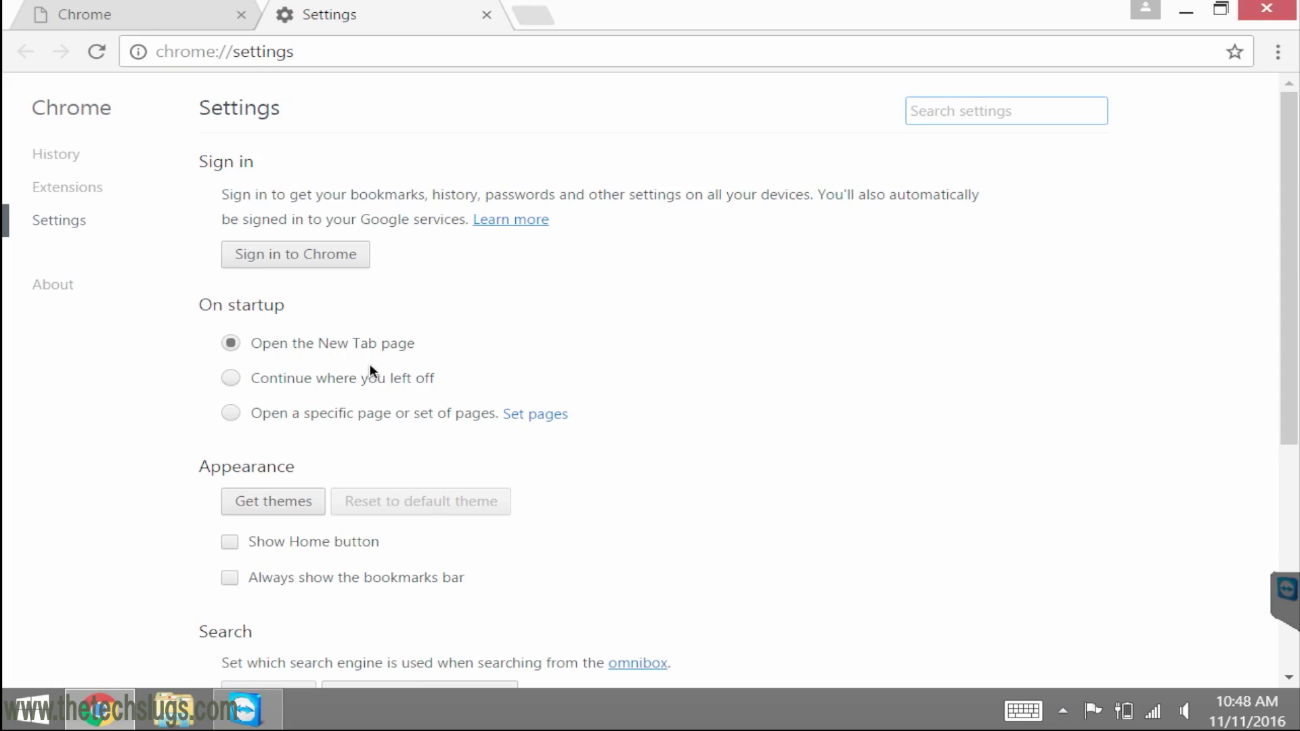
click(550, 412)
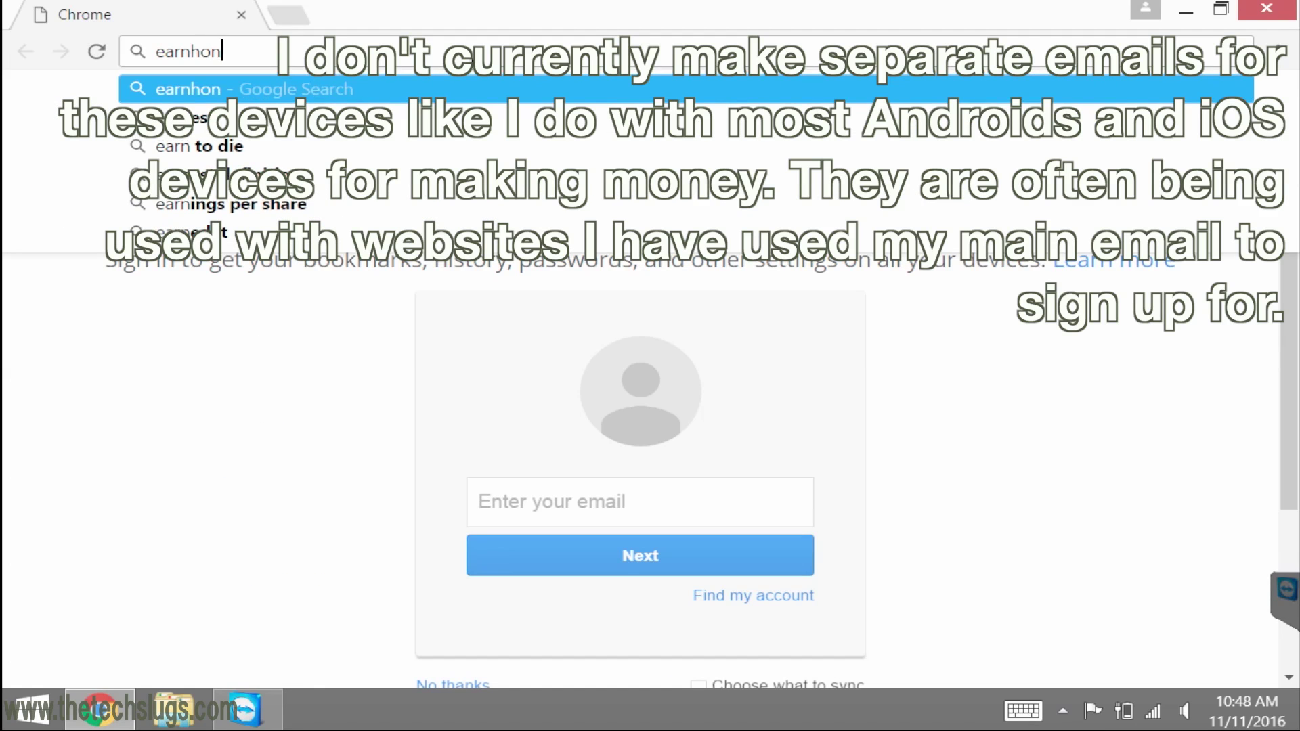
- Load earnhoney.com and zoom the page out to 33%
text(ey.com)
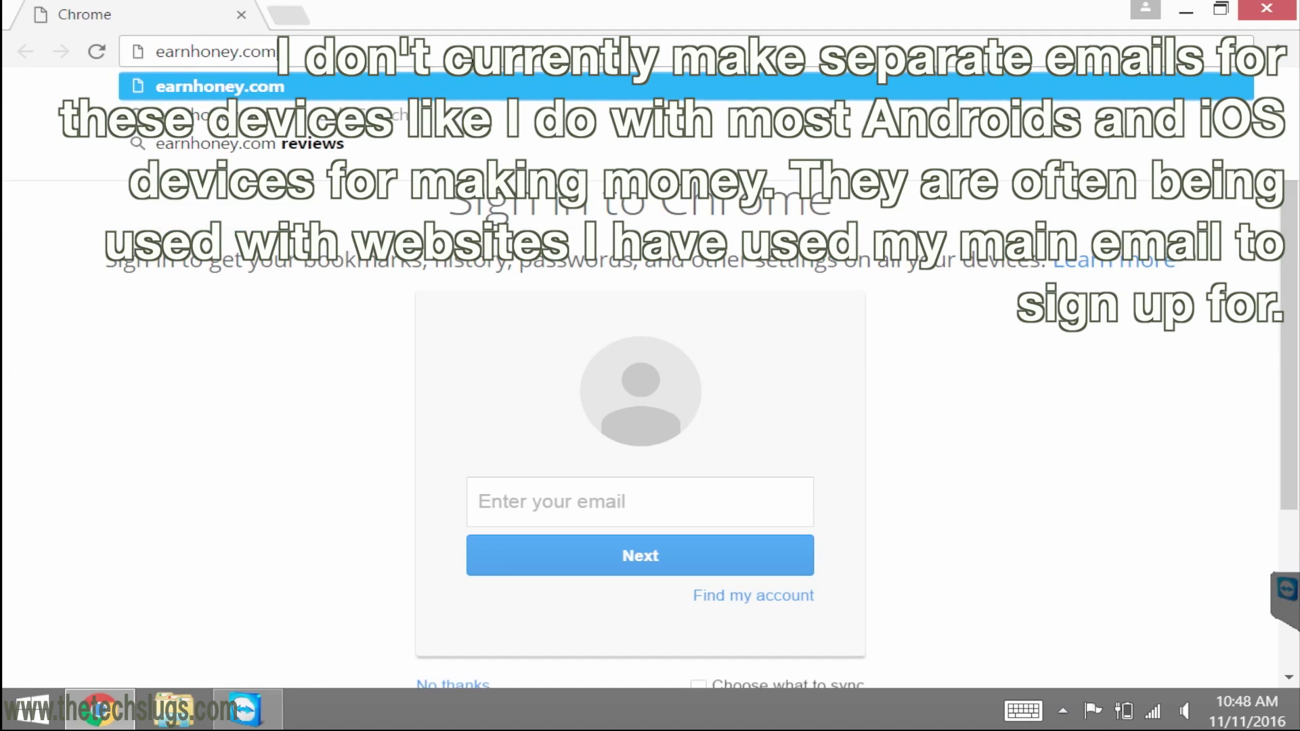
key(Return)
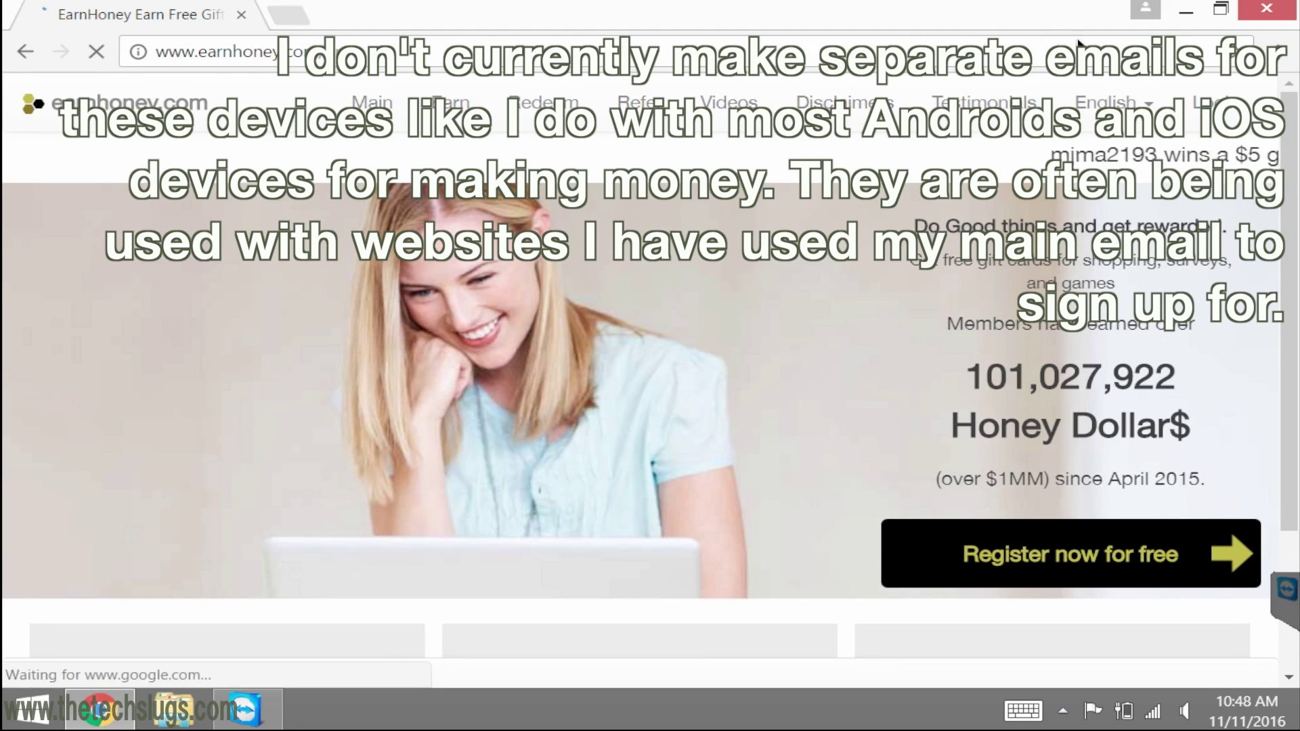
click(1279, 51)
click(1112, 271)
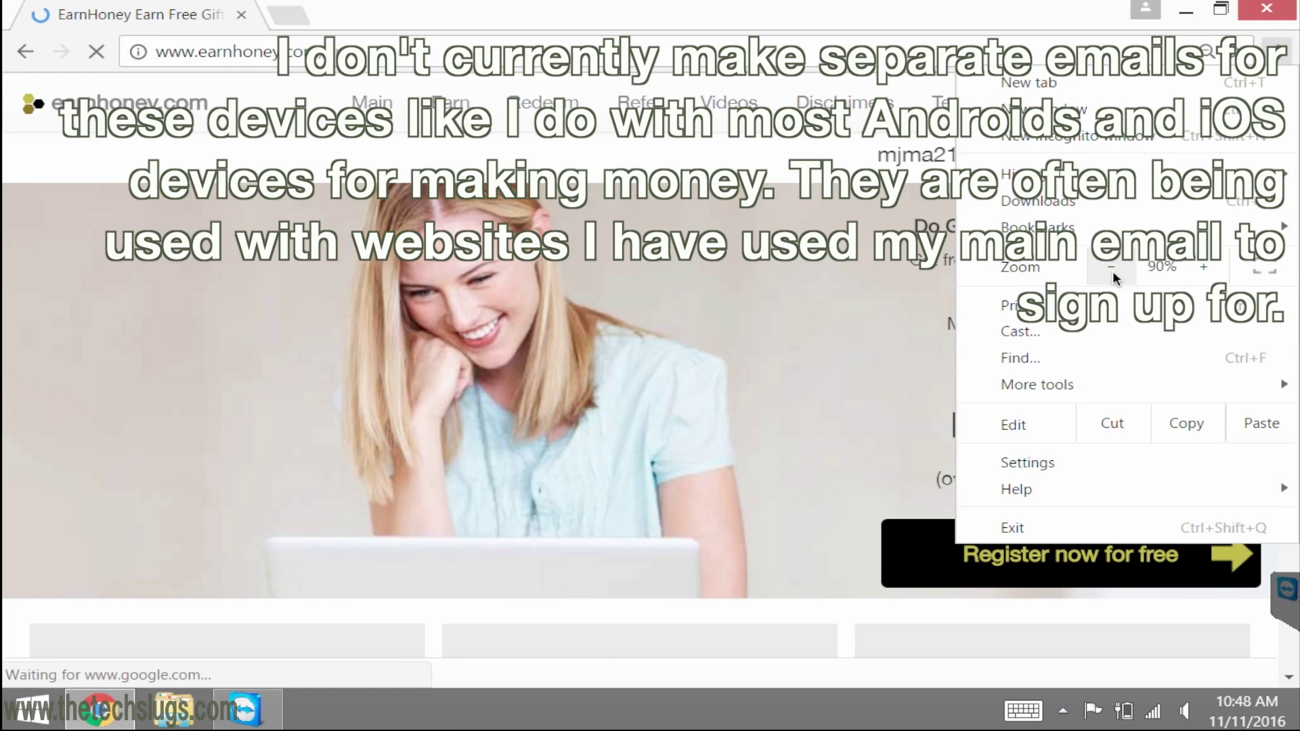
click(1112, 271)
click(1112, 270)
click(1112, 271)
click(1112, 271)
click(1112, 270)
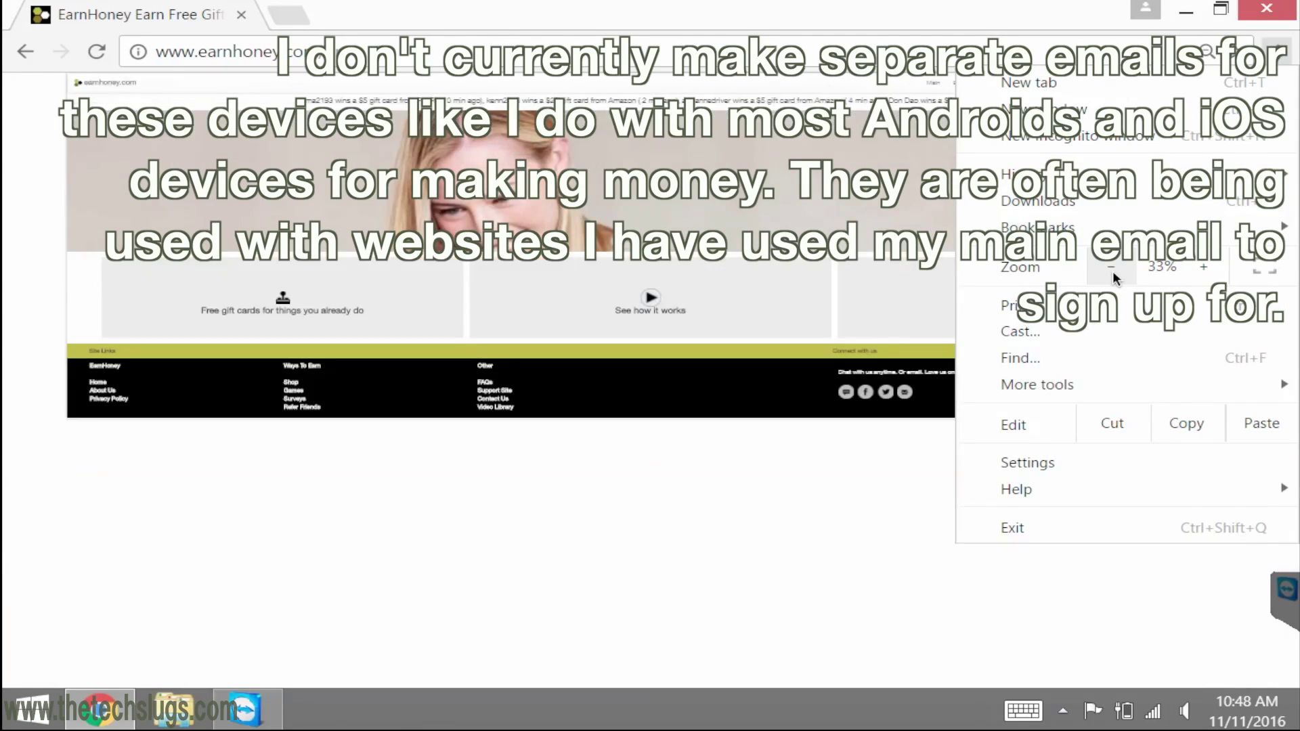
- Open the EarnHoney login form and start on the email field
click(709, 503)
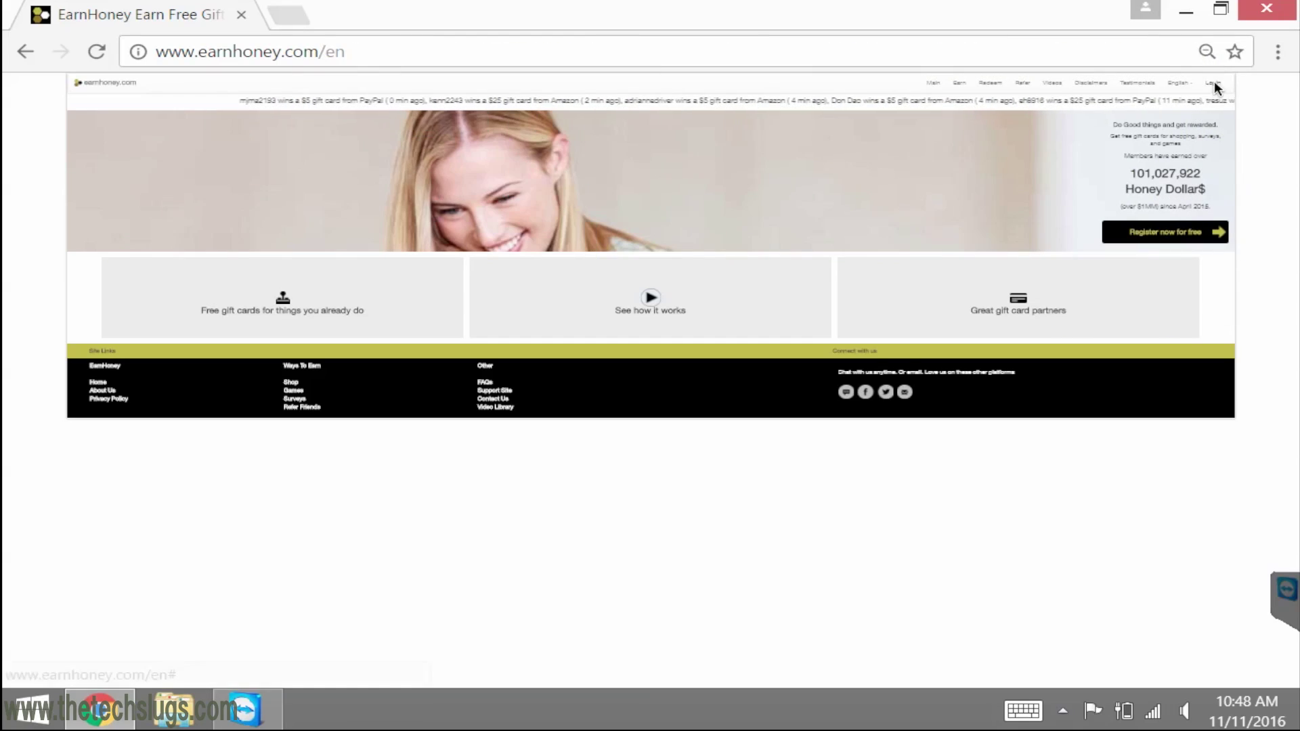
click(1213, 84)
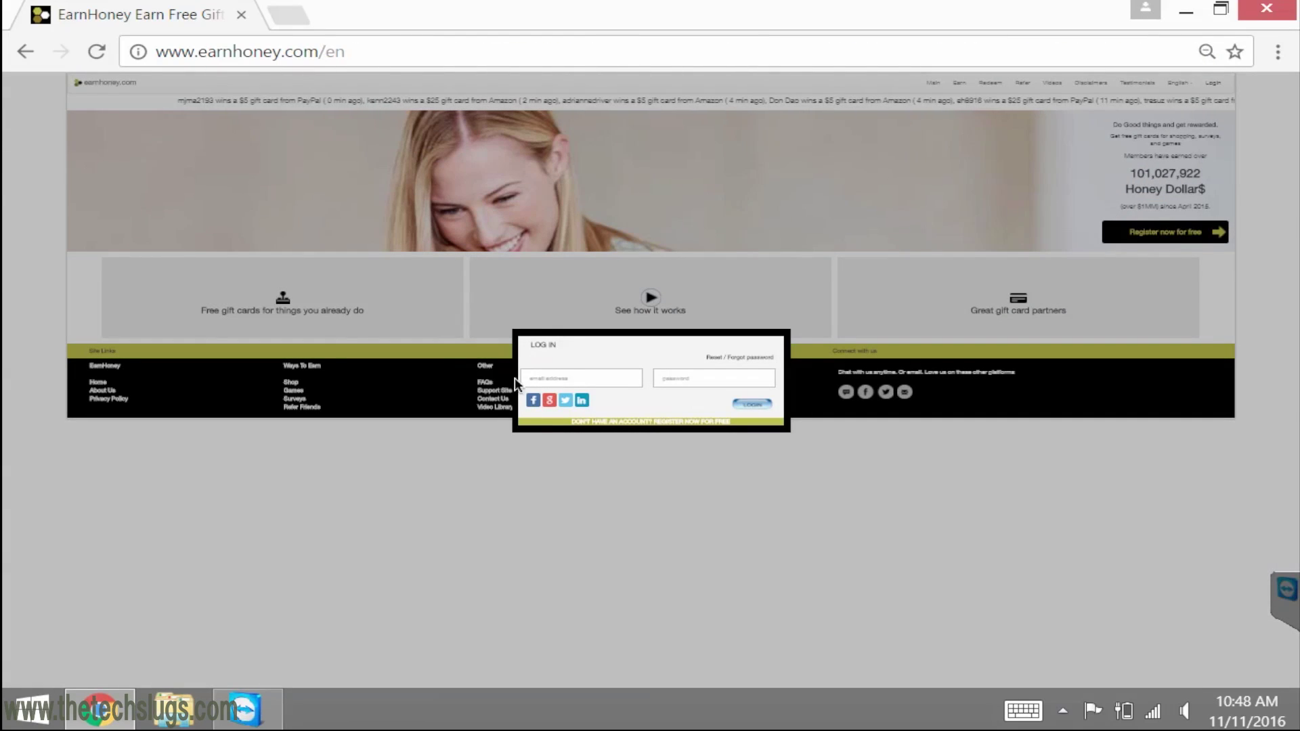
click(570, 375)
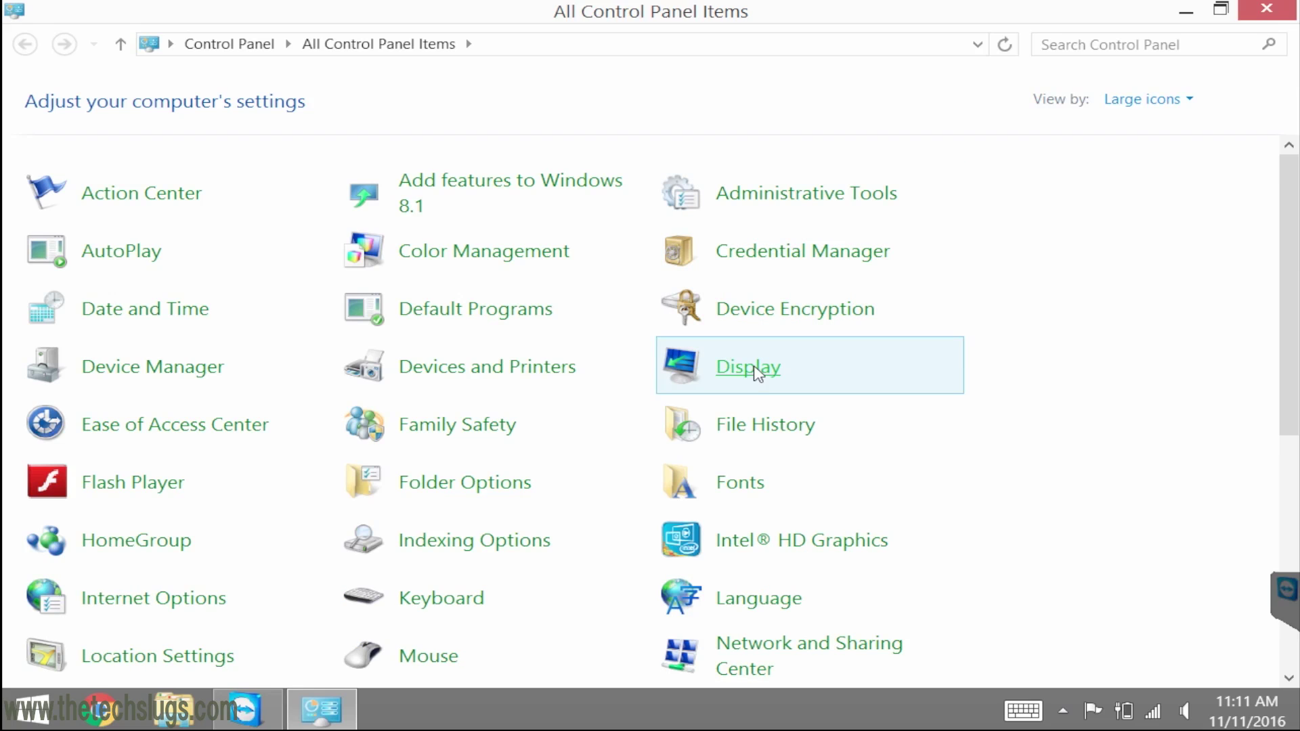
- Change the screen resolution from 1280 × 800 to 1024 × 768, apply it and keep the change
click(745, 367)
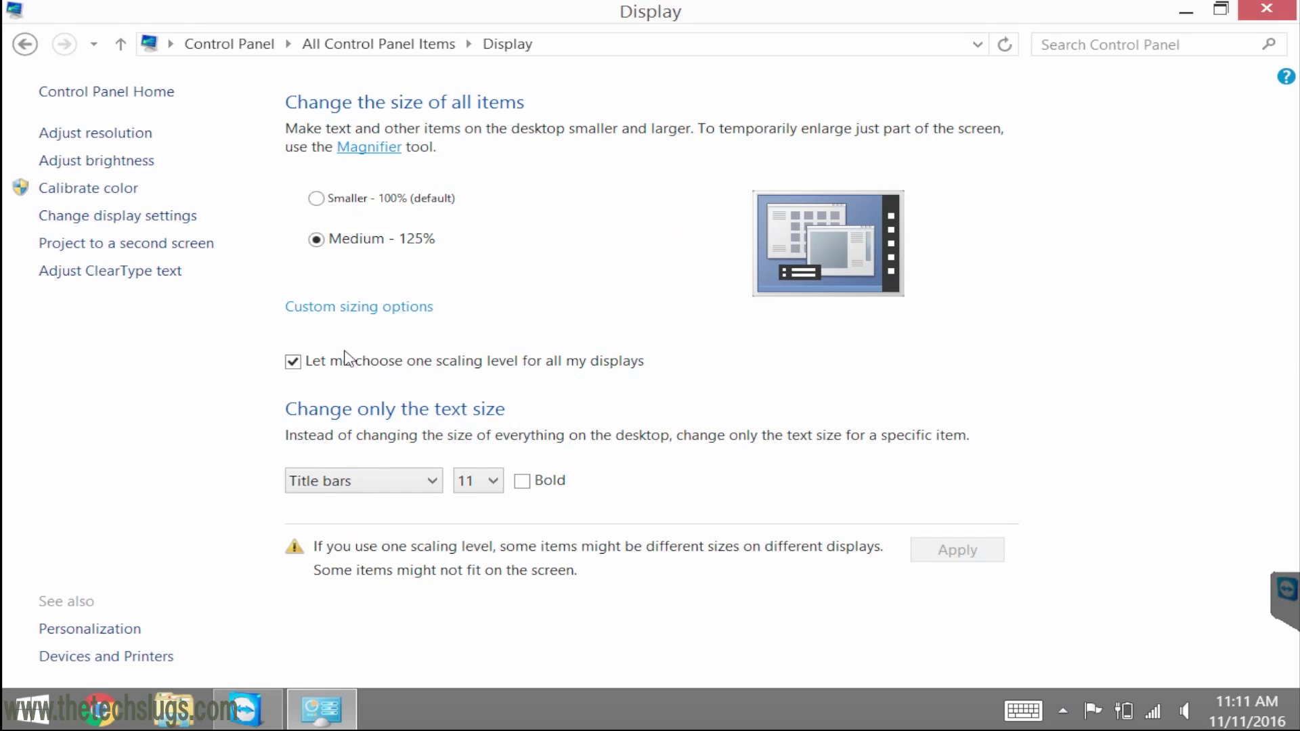
click(100, 139)
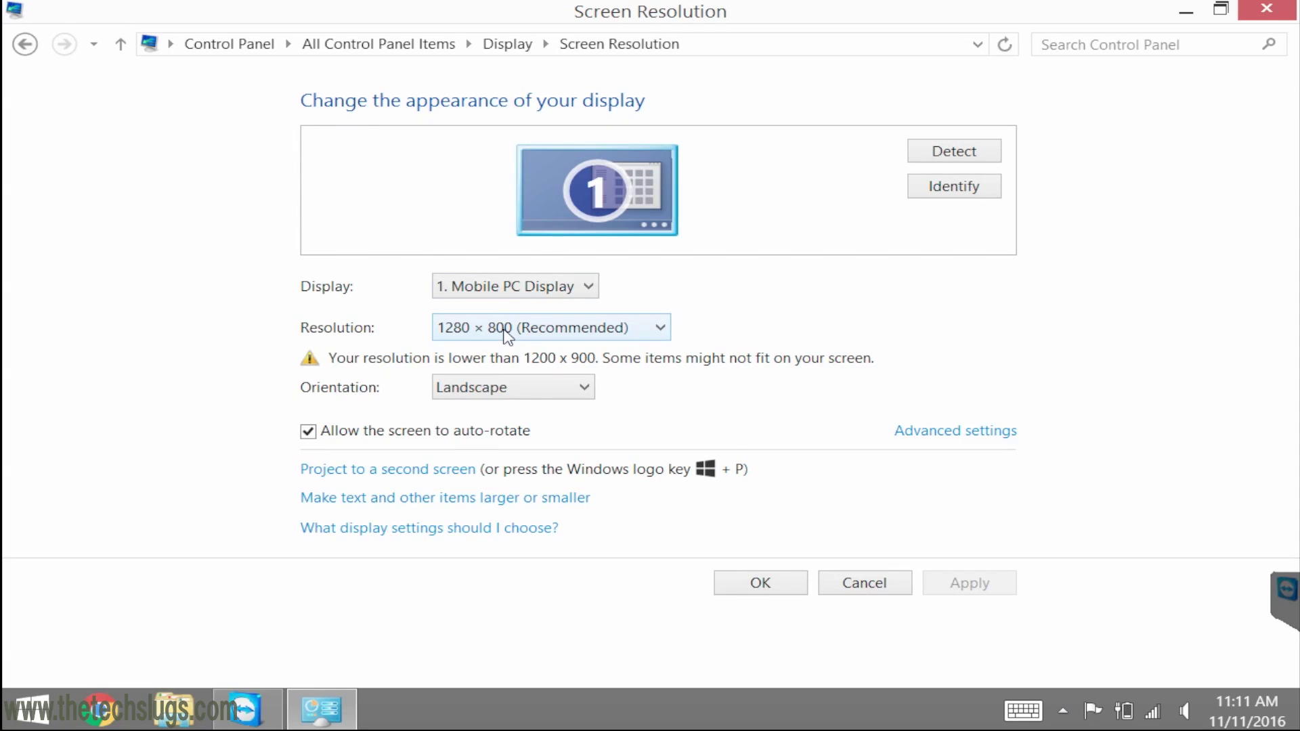
click(508, 337)
drag(461, 398, 454, 618)
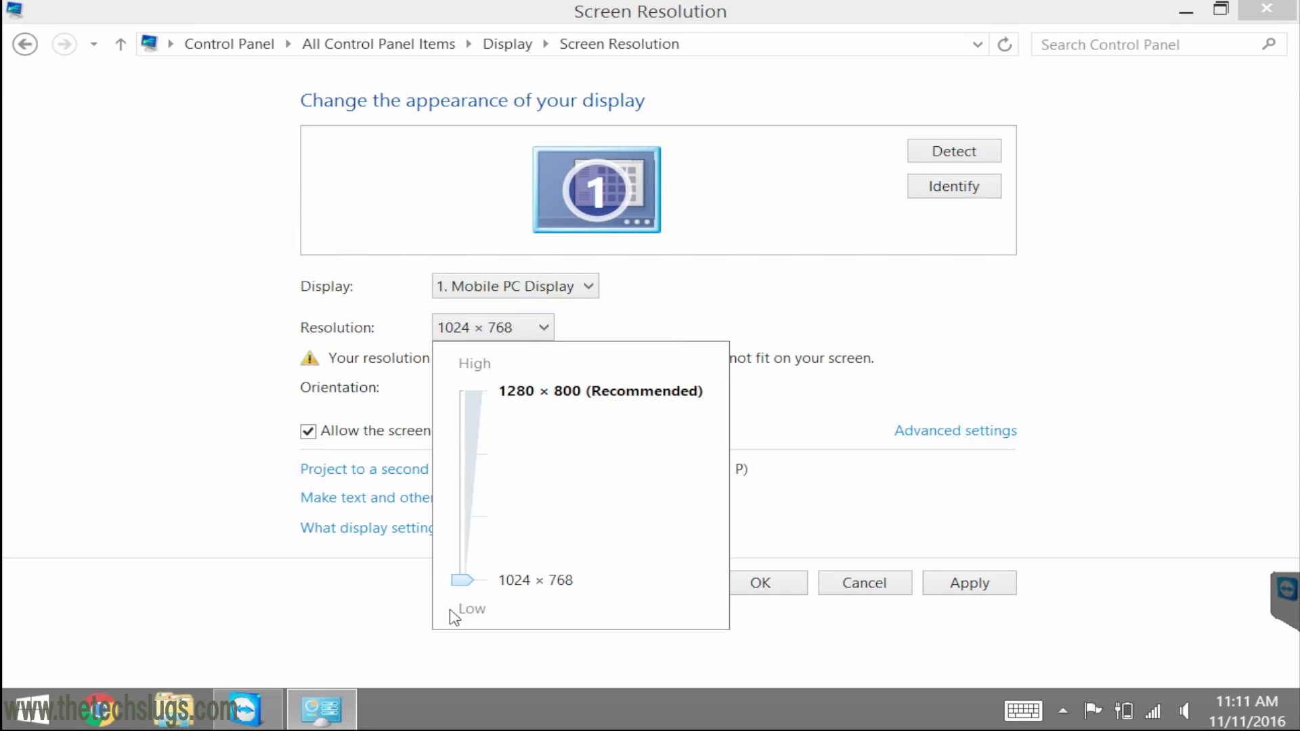
click(965, 583)
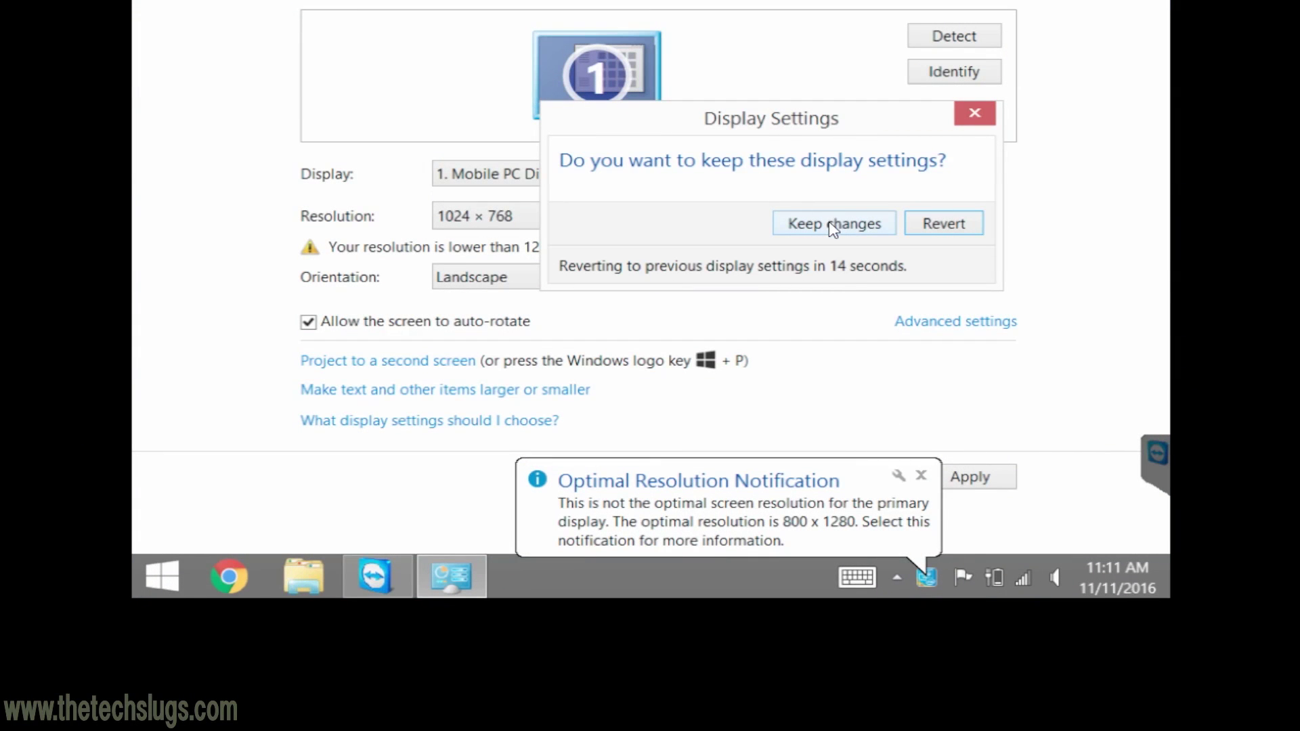
click(834, 225)
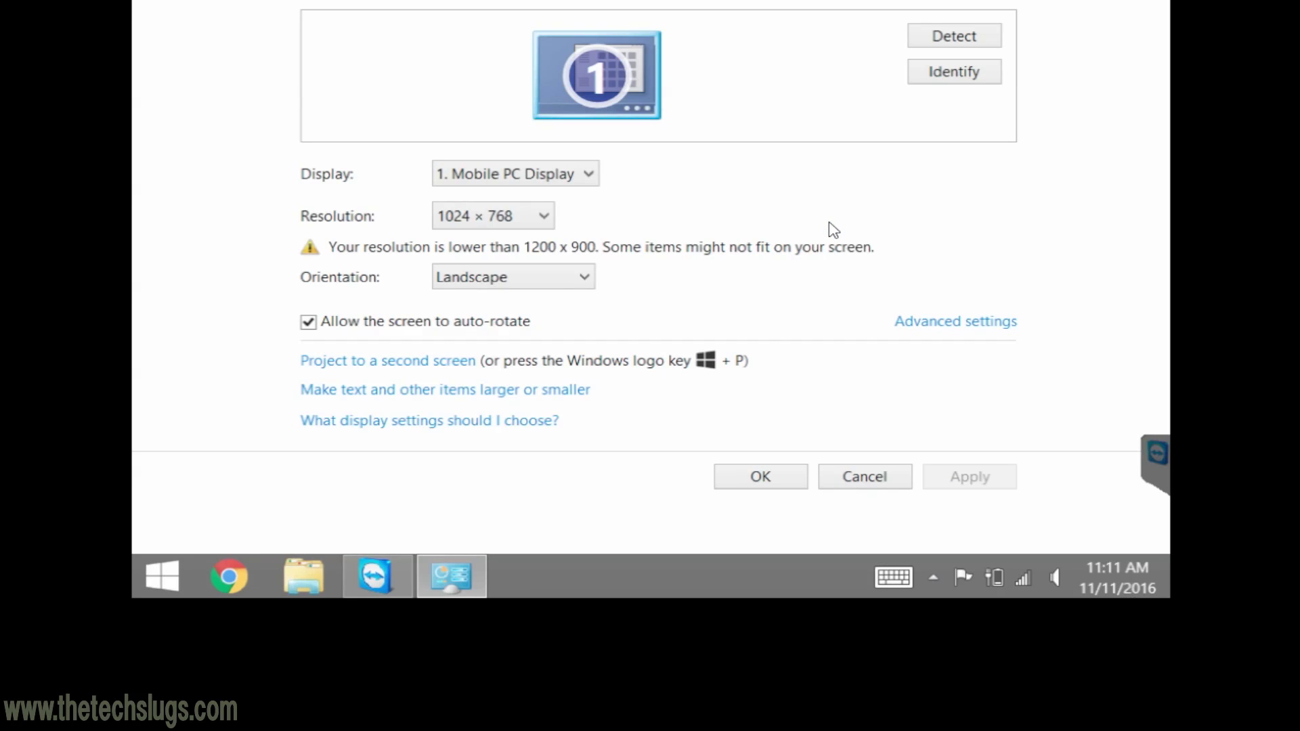
- Close the Screen Resolution window and check the battery charge from the tray
key(alt+F4)
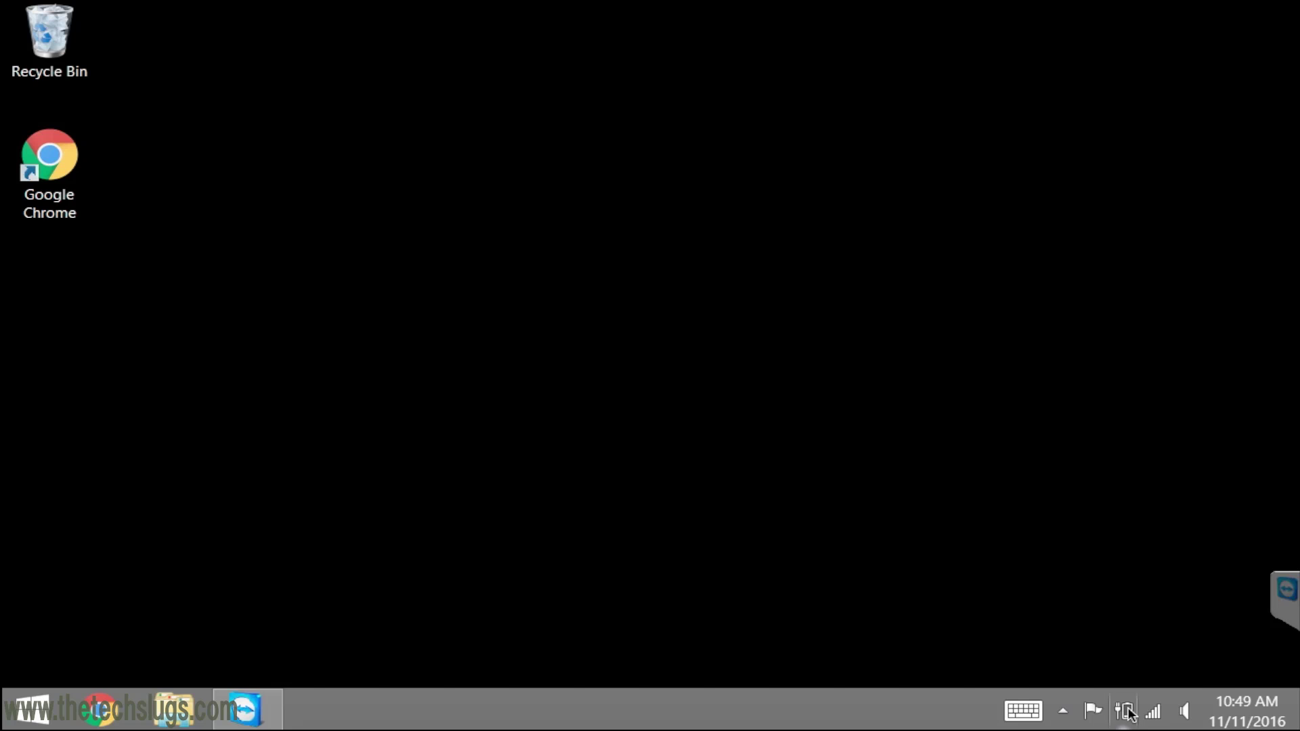
click(1126, 712)
click(1125, 715)
click(1126, 714)
click(1125, 714)
click(1125, 715)
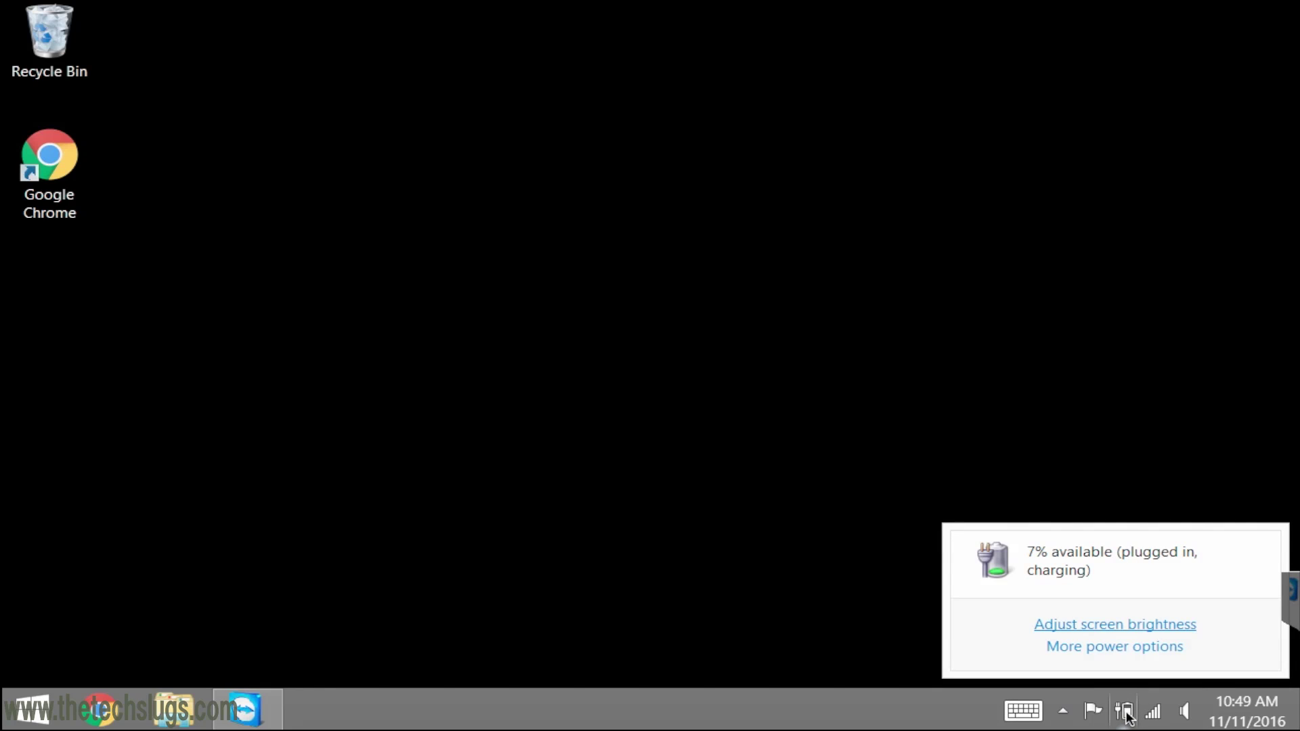
click(1126, 715)
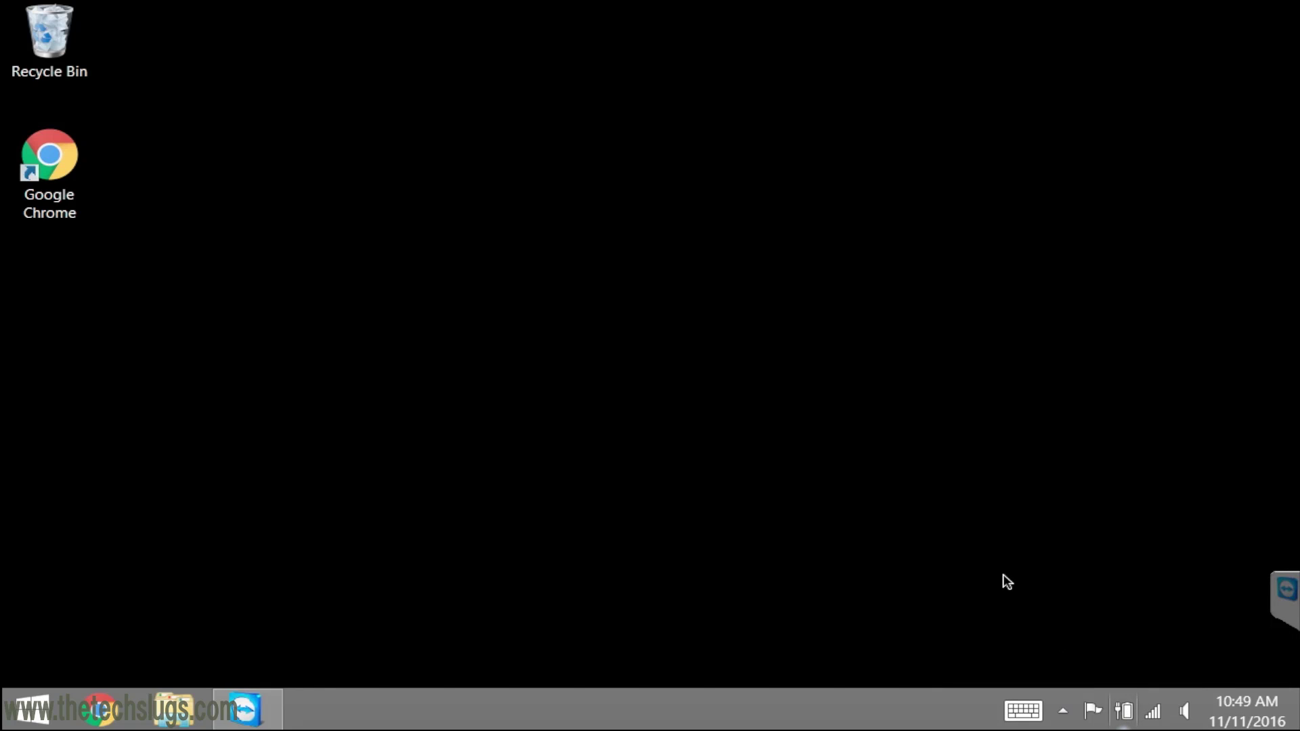
click(1126, 716)
click(1125, 714)
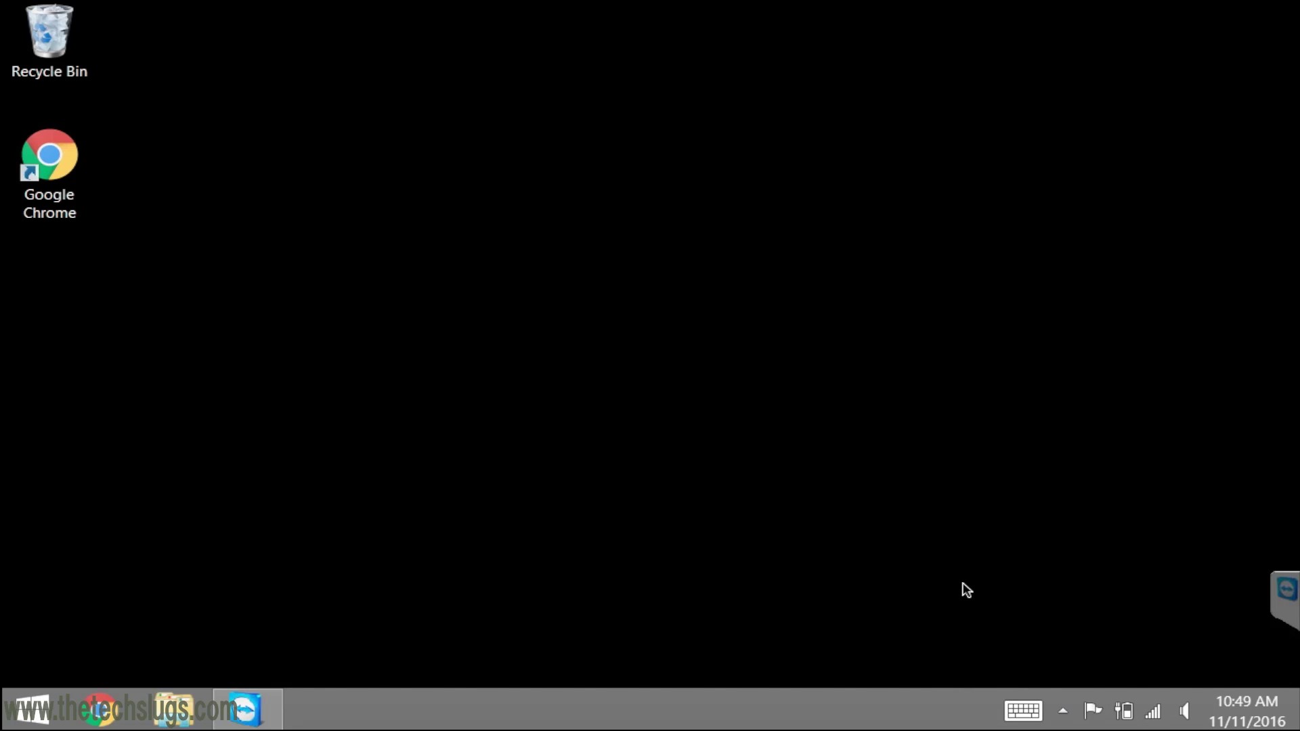